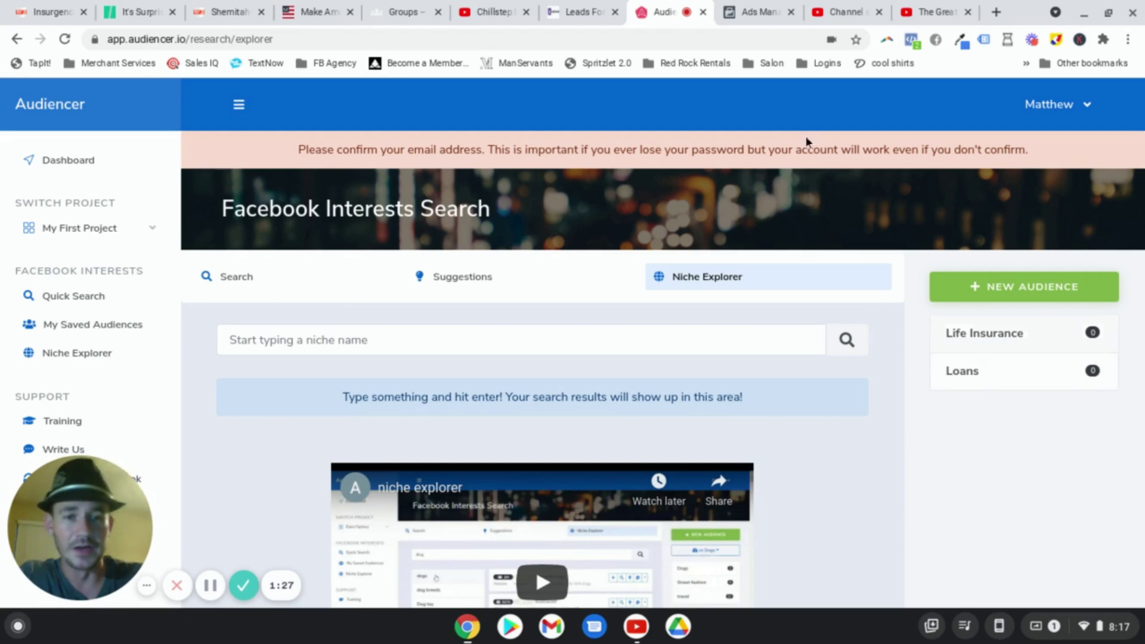
Step: Add a 'must also match' group to the ad set's Business page admins / small business targeting
left_click(764, 11)
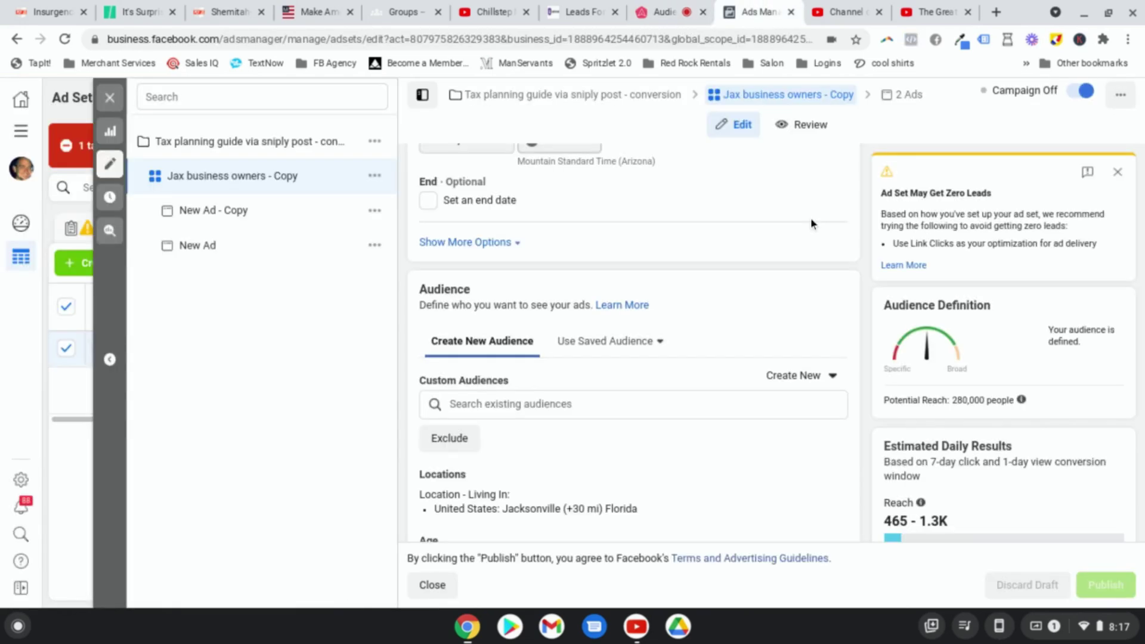
scroll(710, 352, "up", 5)
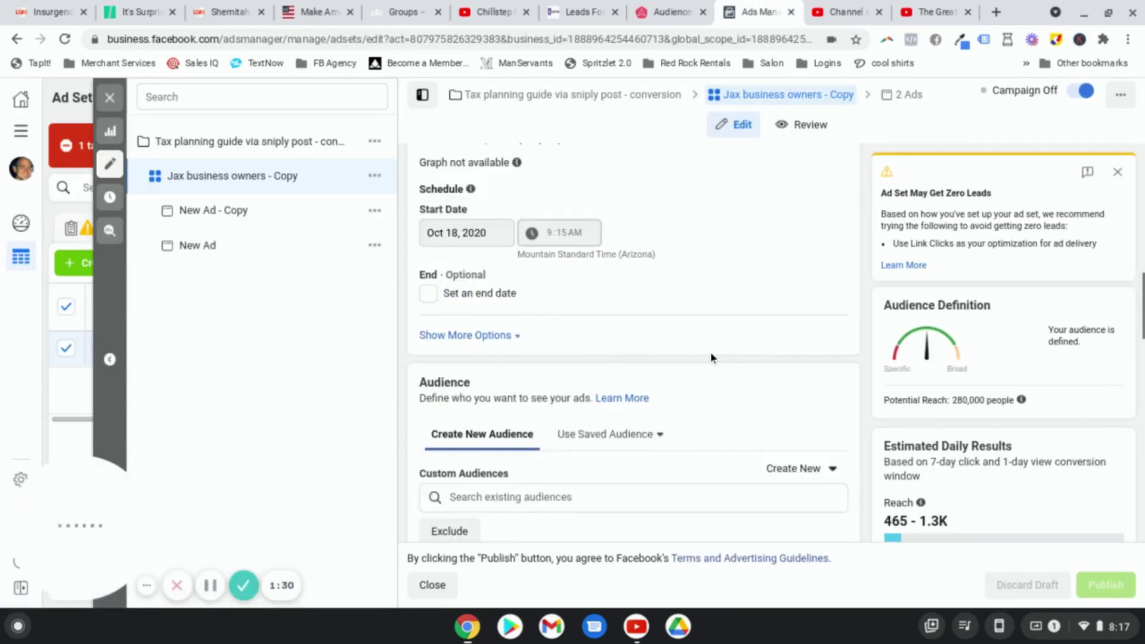
scroll(710, 352, "down", 7)
scroll(710, 352, "down", 1)
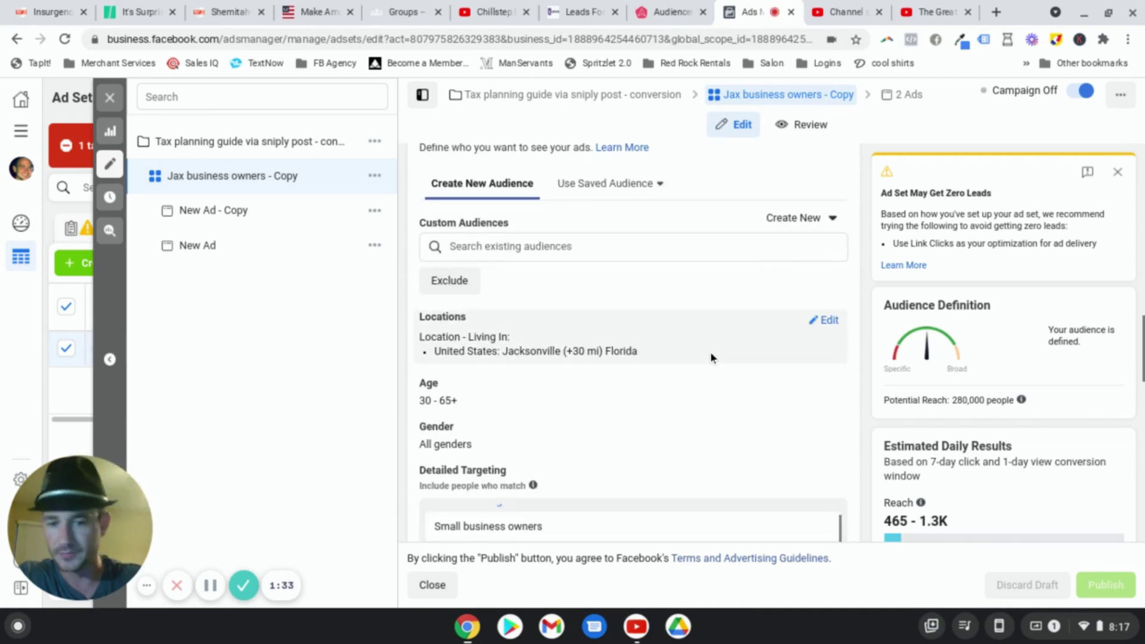
scroll(733, 348, "down", 5)
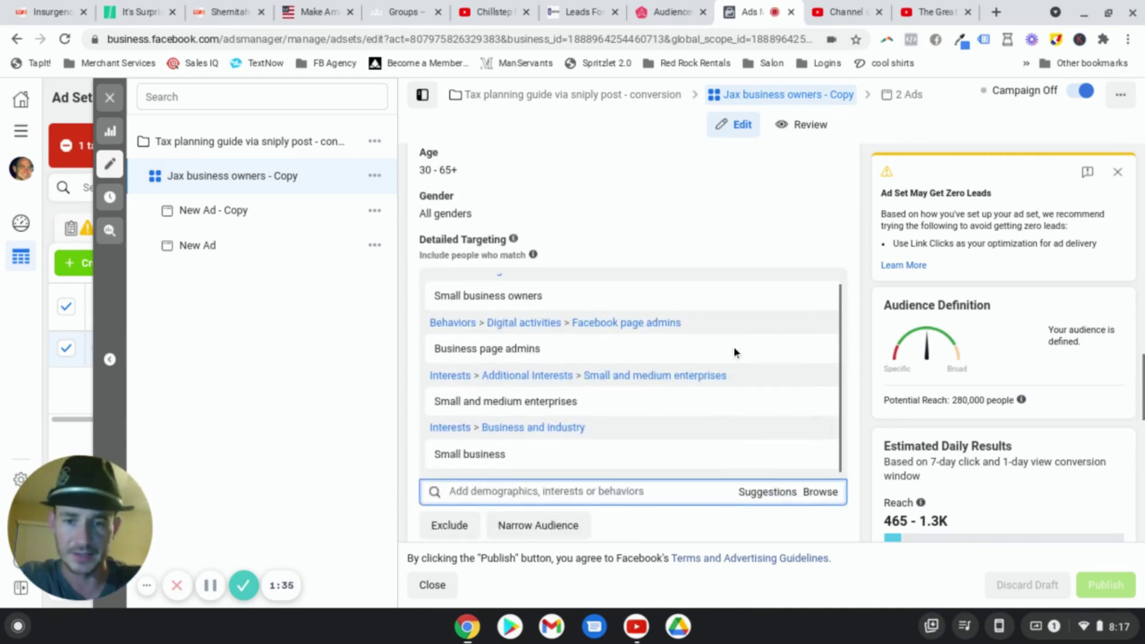
scroll(796, 361, "down", 1)
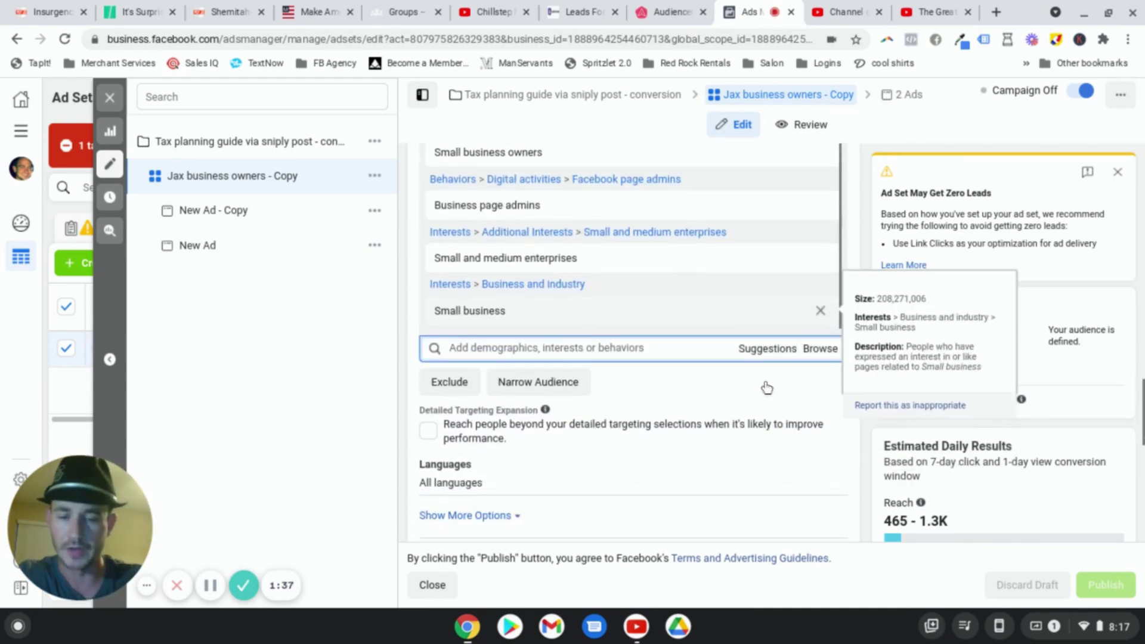
left_click(766, 352)
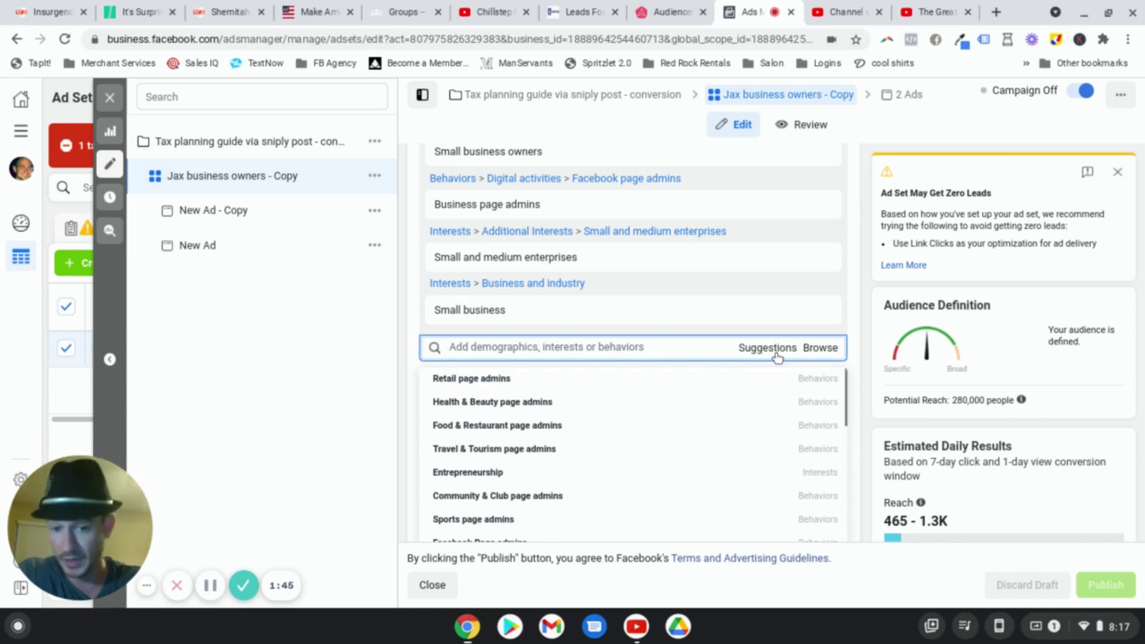
mouse_move(495, 386)
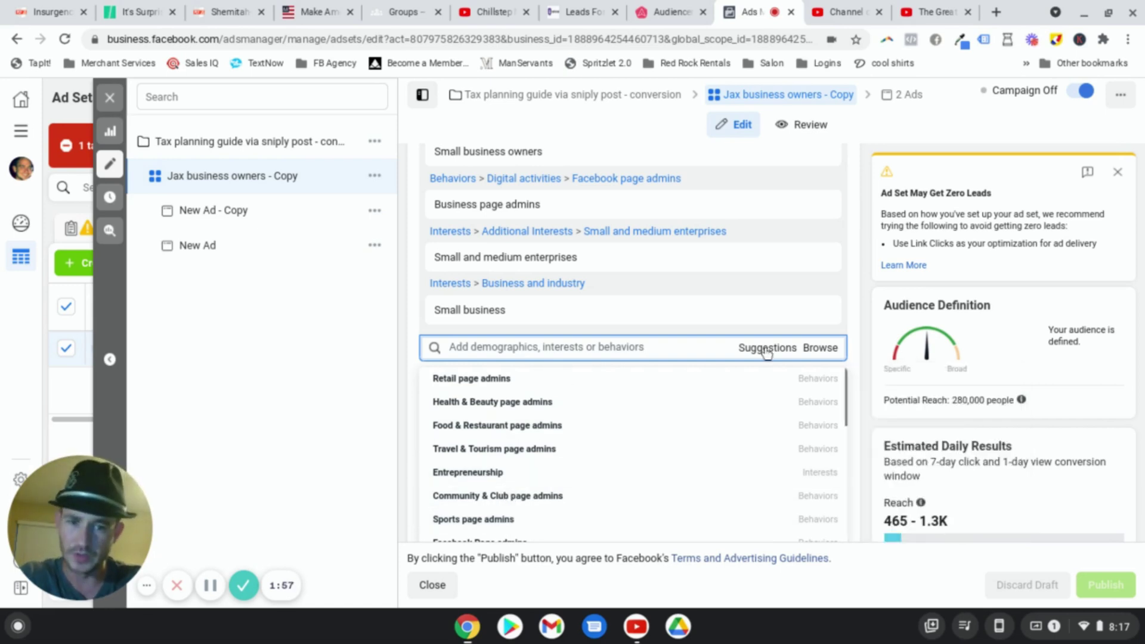
left_click(853, 249)
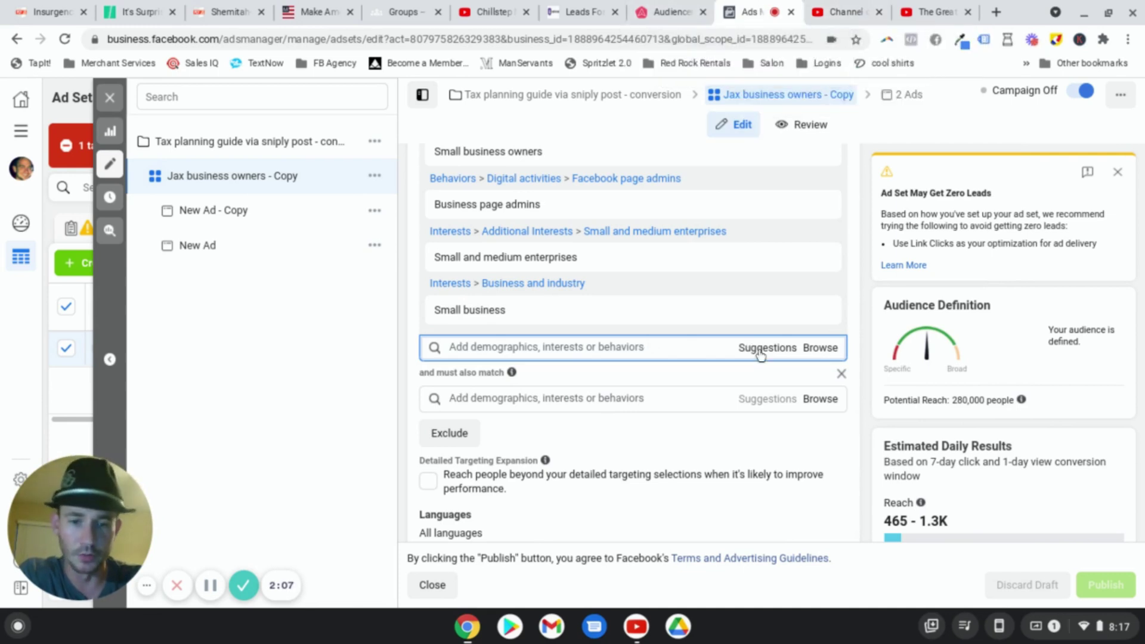
Step: Run a Niche Explorer search for 'life insurance' and load the Life insurance niche's interests
left_click(671, 12)
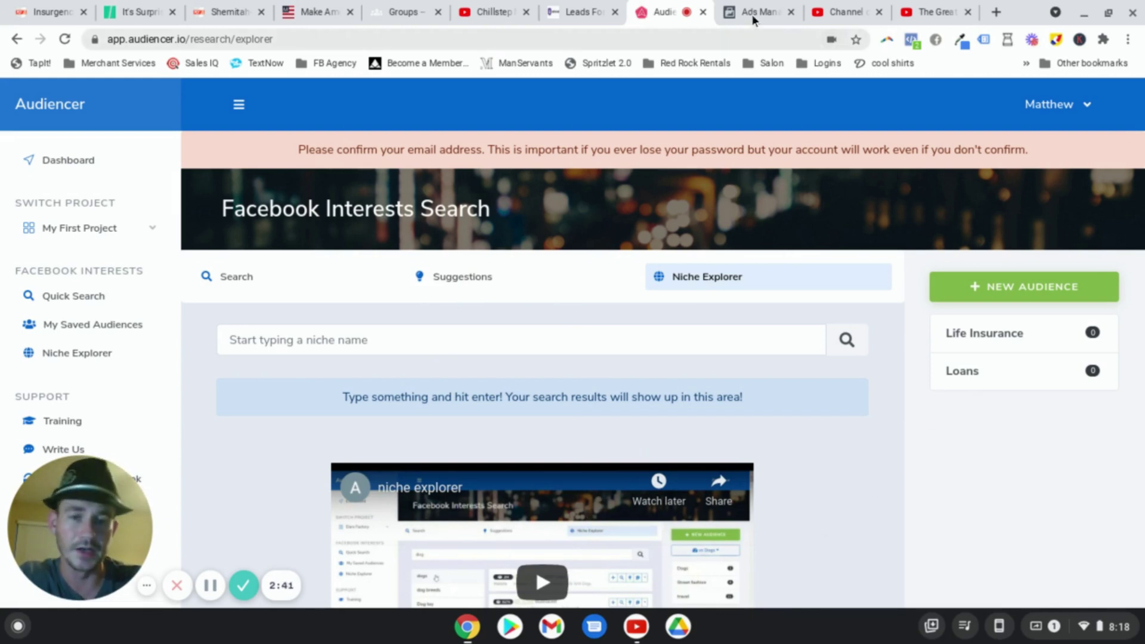
left_click(409, 333)
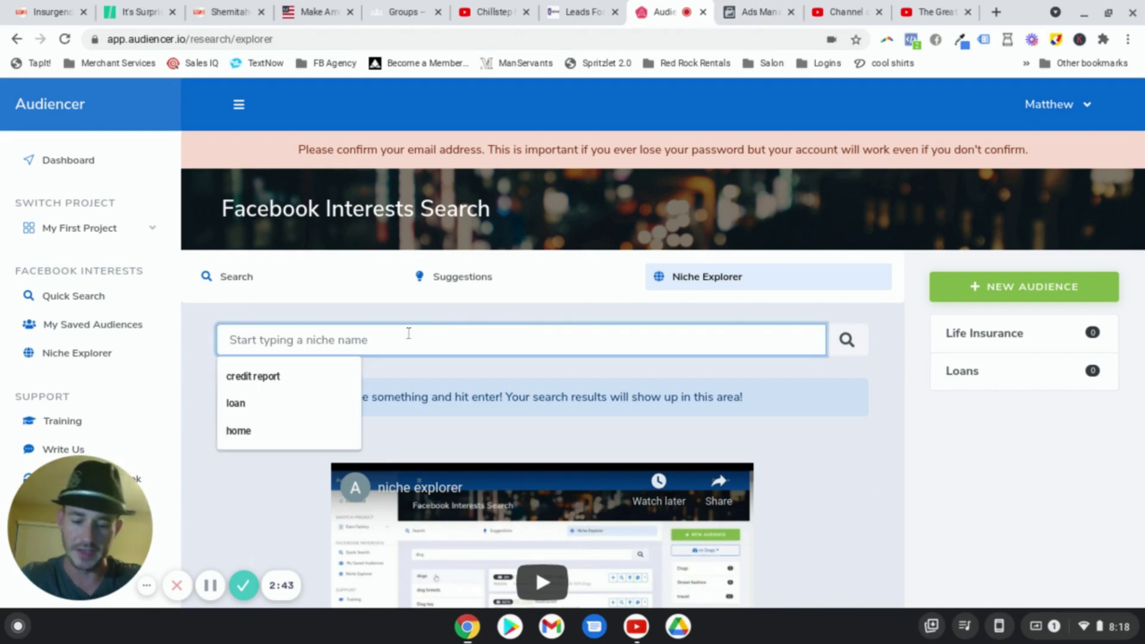
type("life insurance")
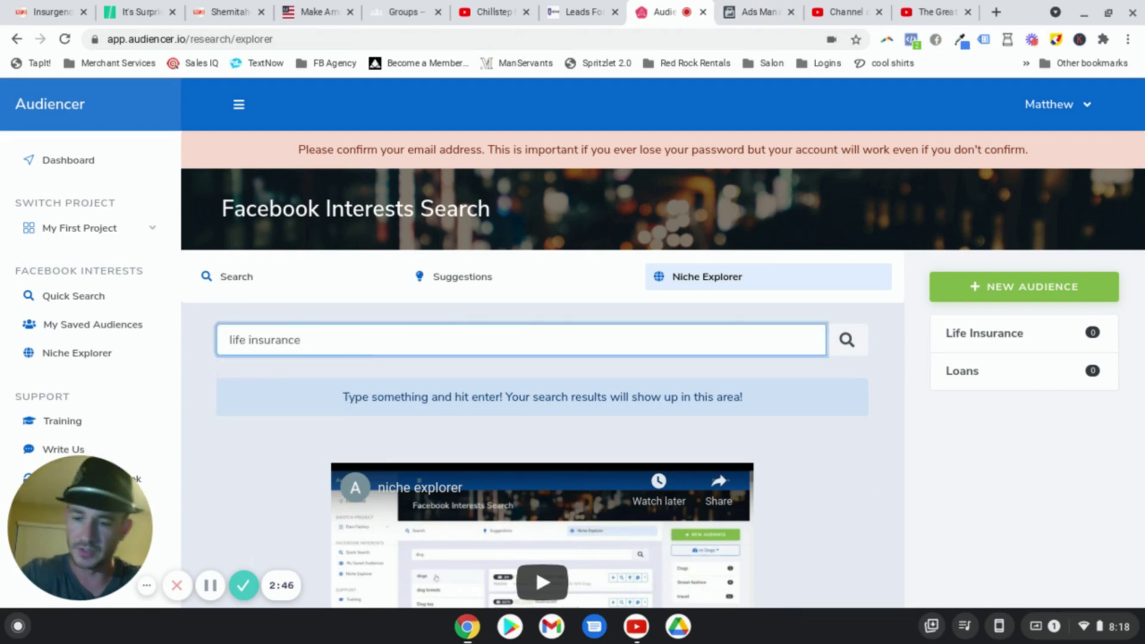
key("Return")
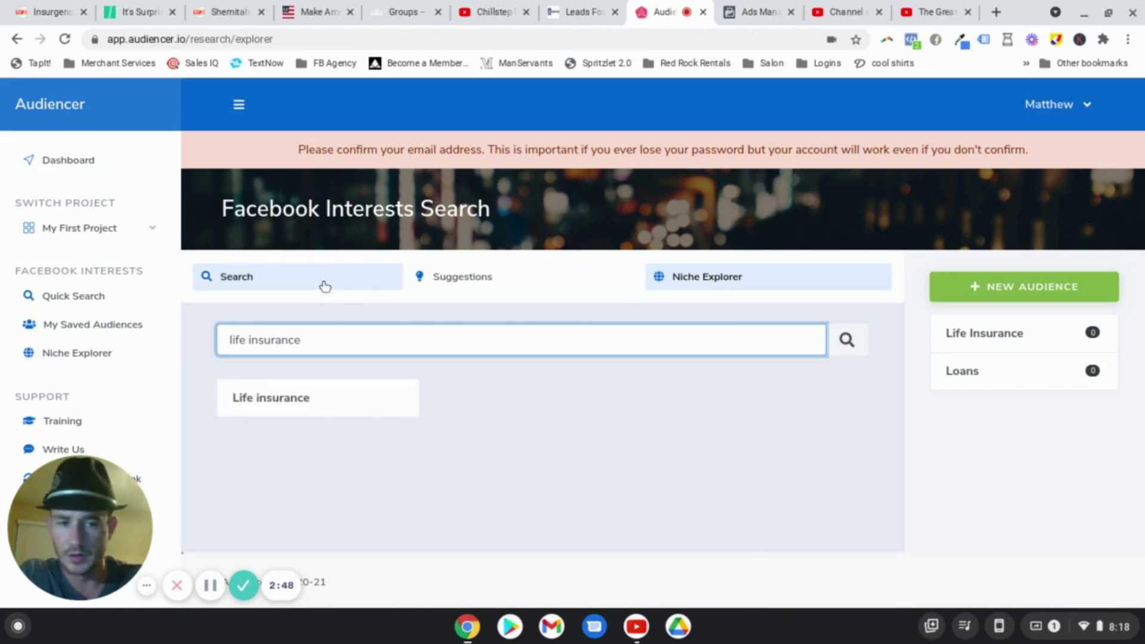
left_click(301, 400)
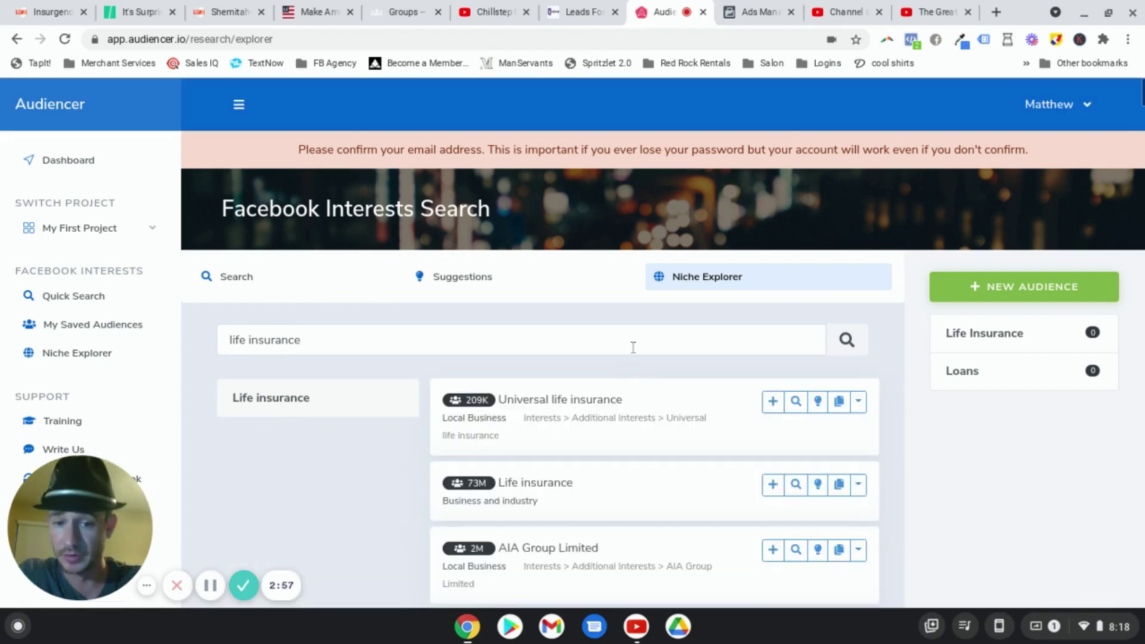
scroll(655, 343, "down", 1)
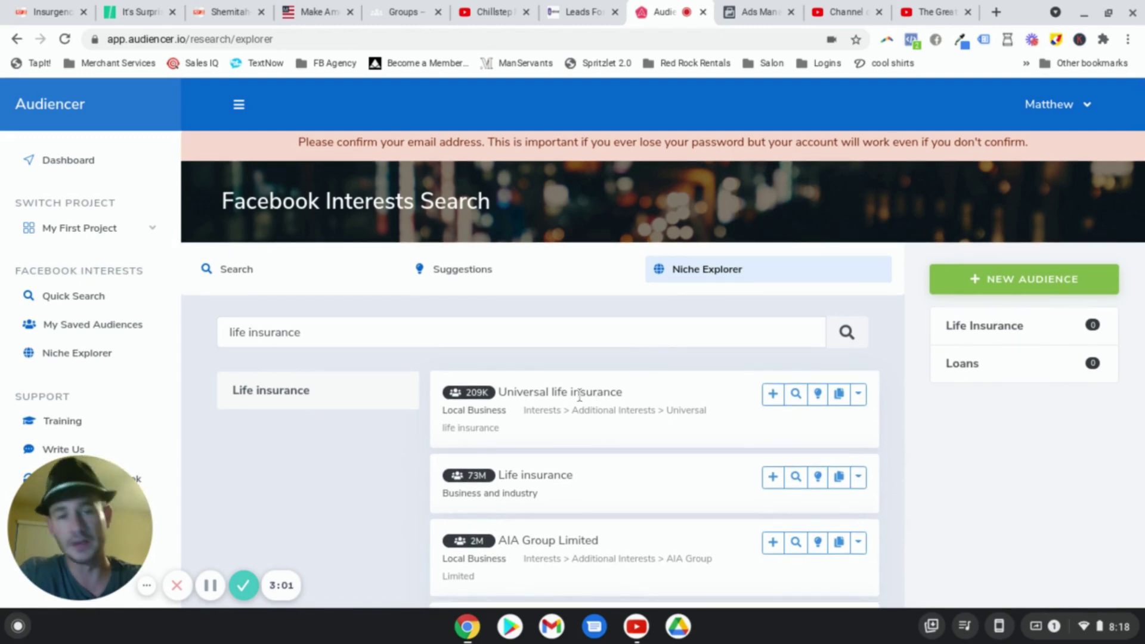
Step: Add Life insurance, Term life insurance and Whole life insurance to the must-also-match group
left_click(756, 12)
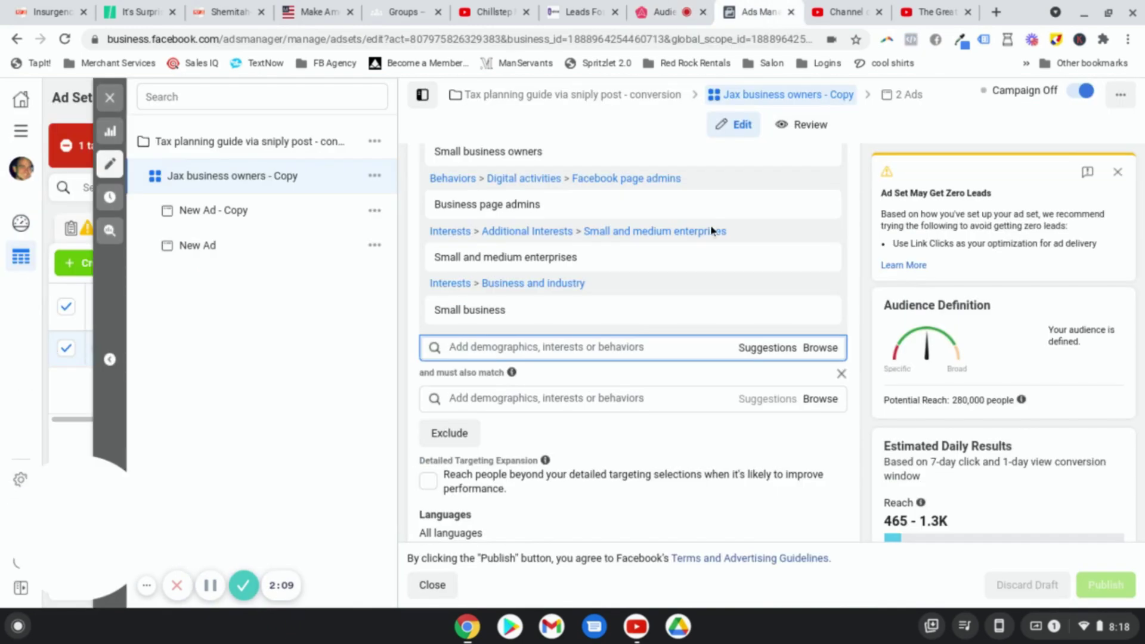
left_click(530, 397)
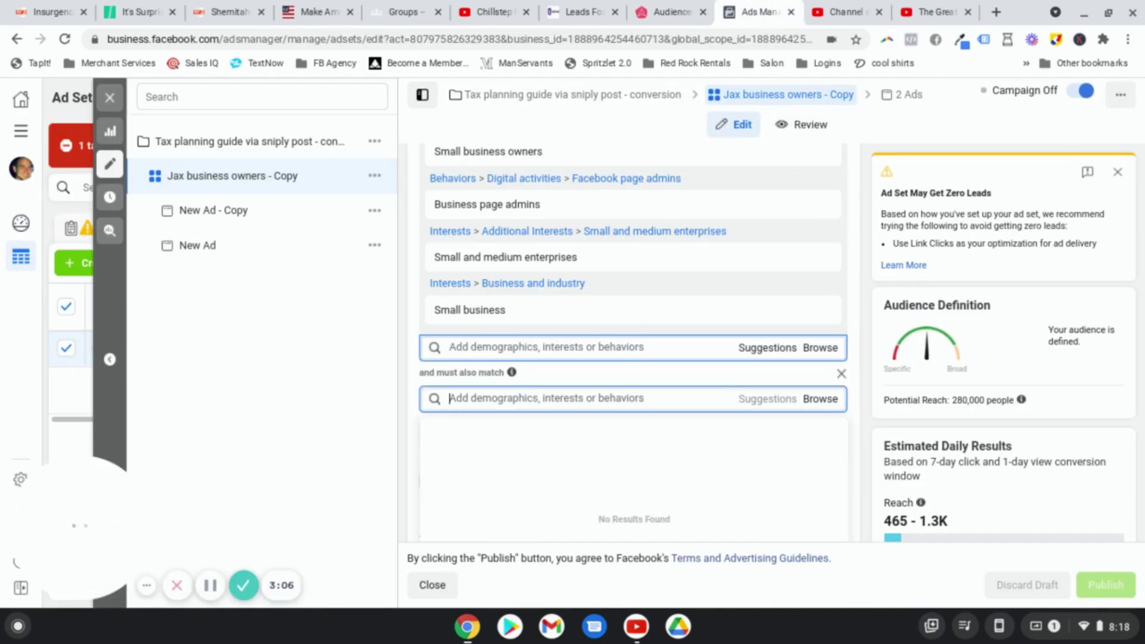
type("life ins")
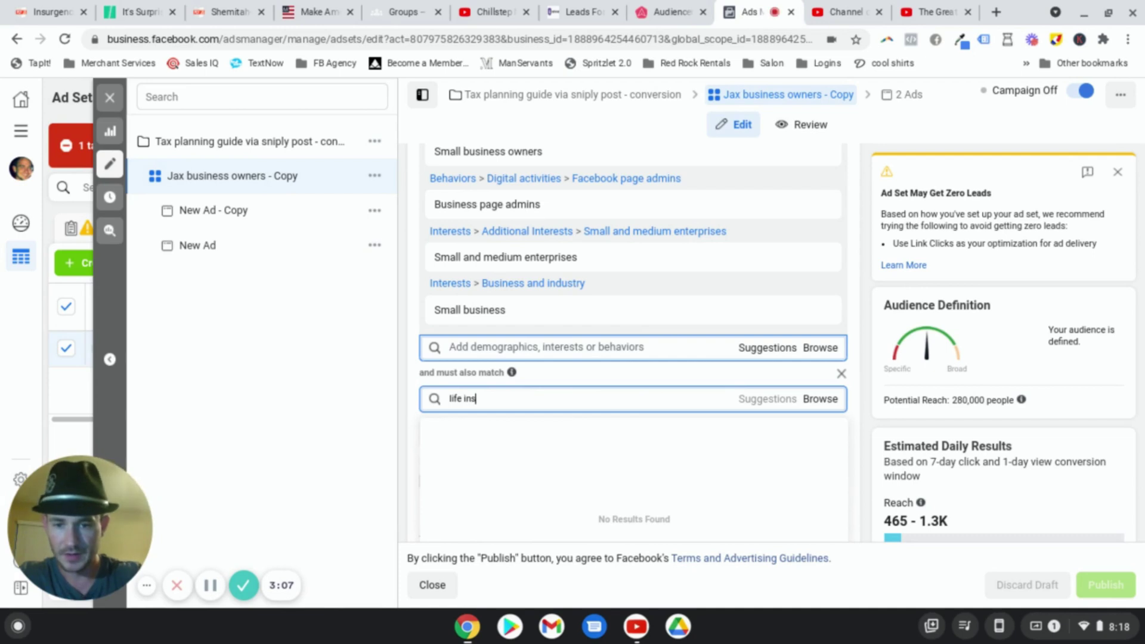
type("urance")
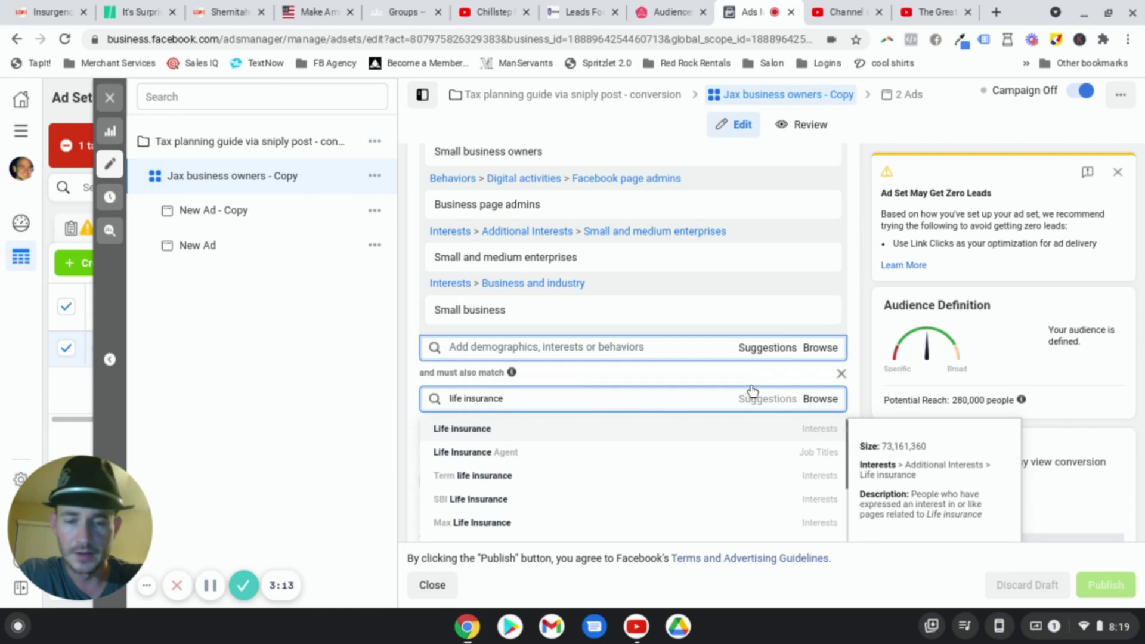
key("Return")
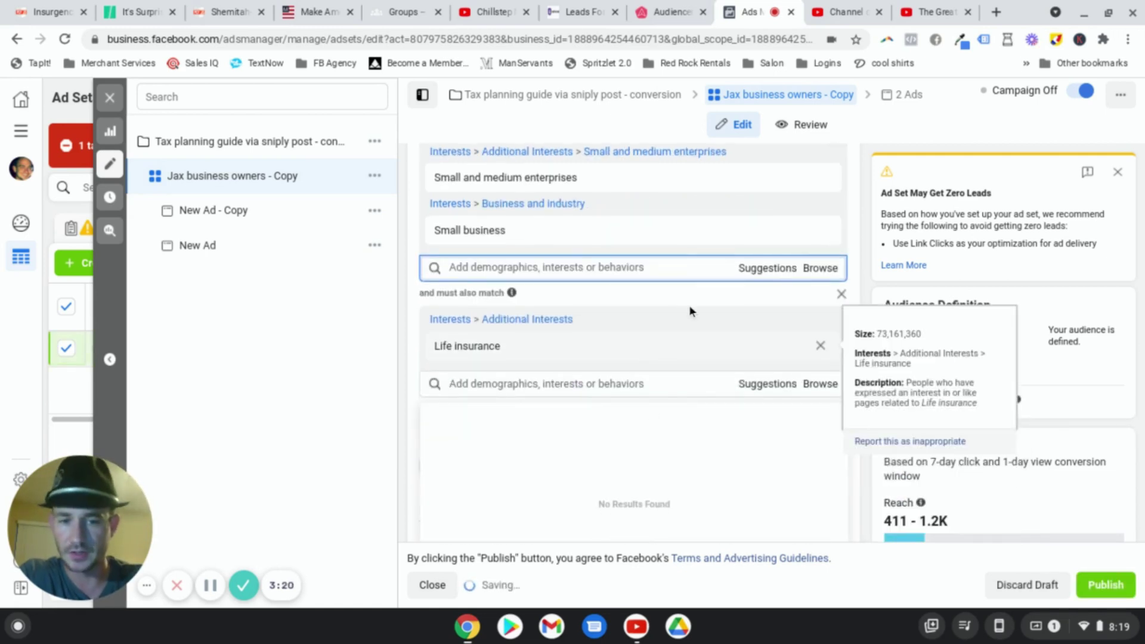
left_click(778, 389)
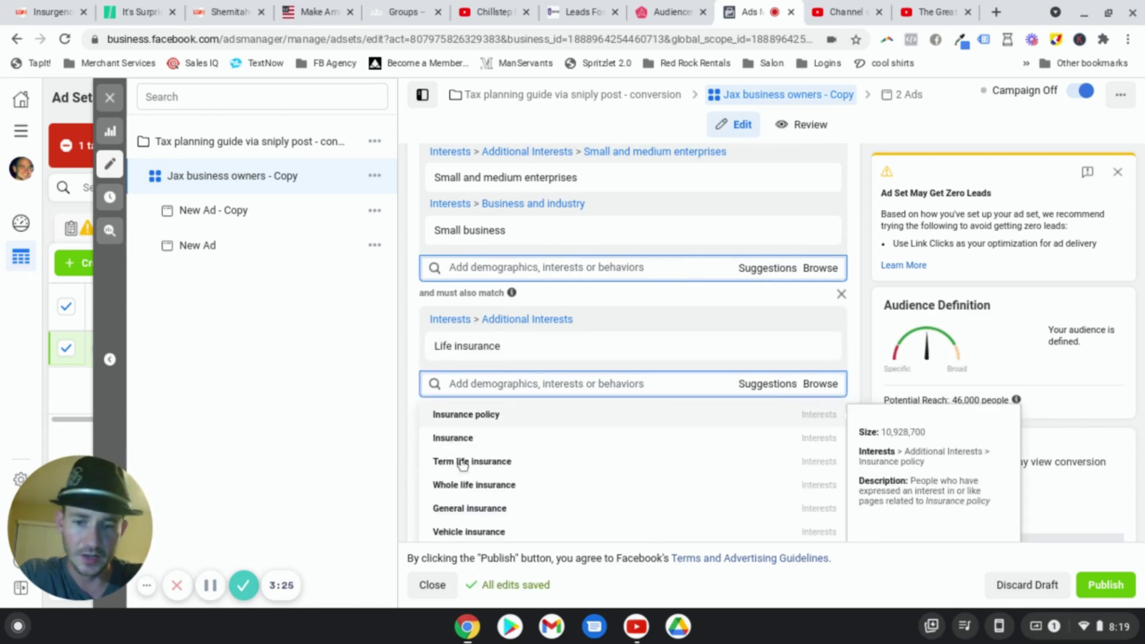
mouse_move(469, 463)
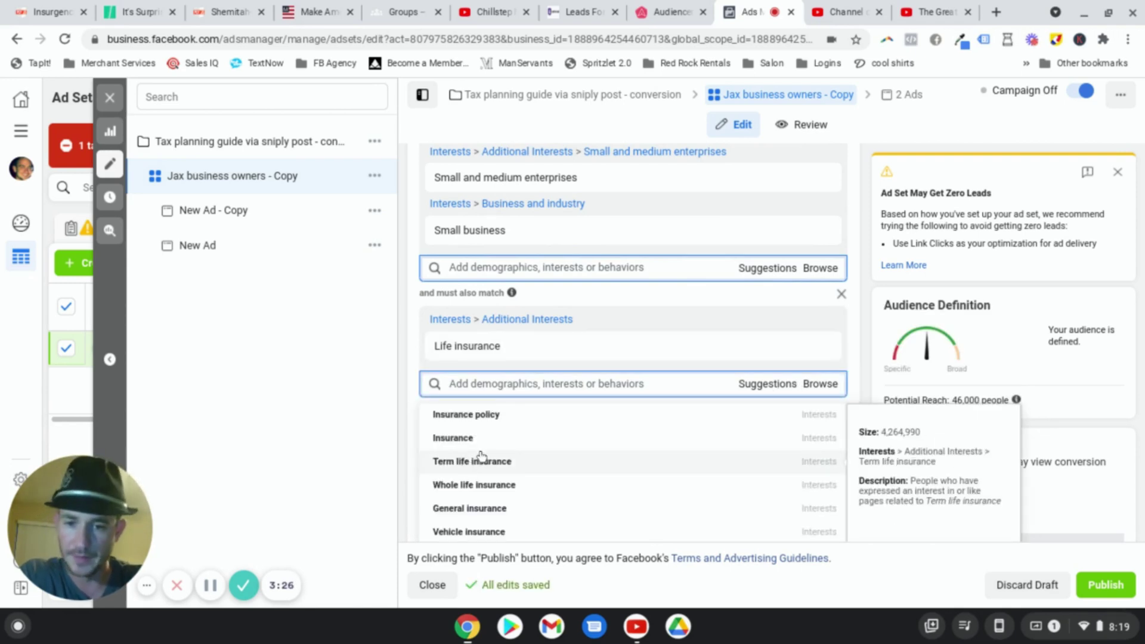
left_click(498, 467)
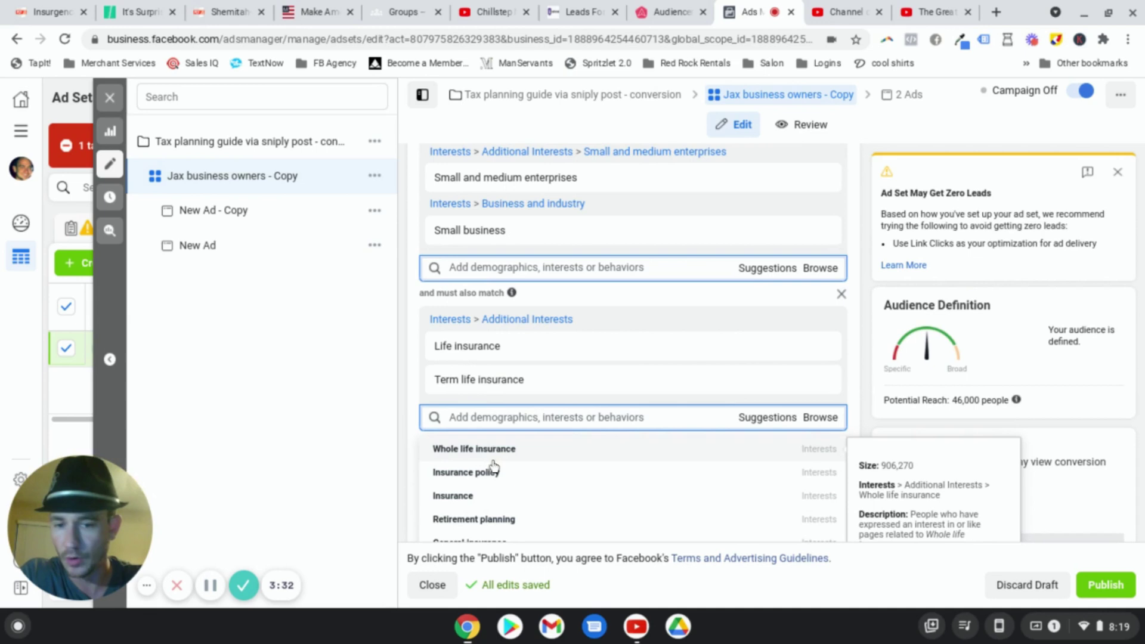
key("Return")
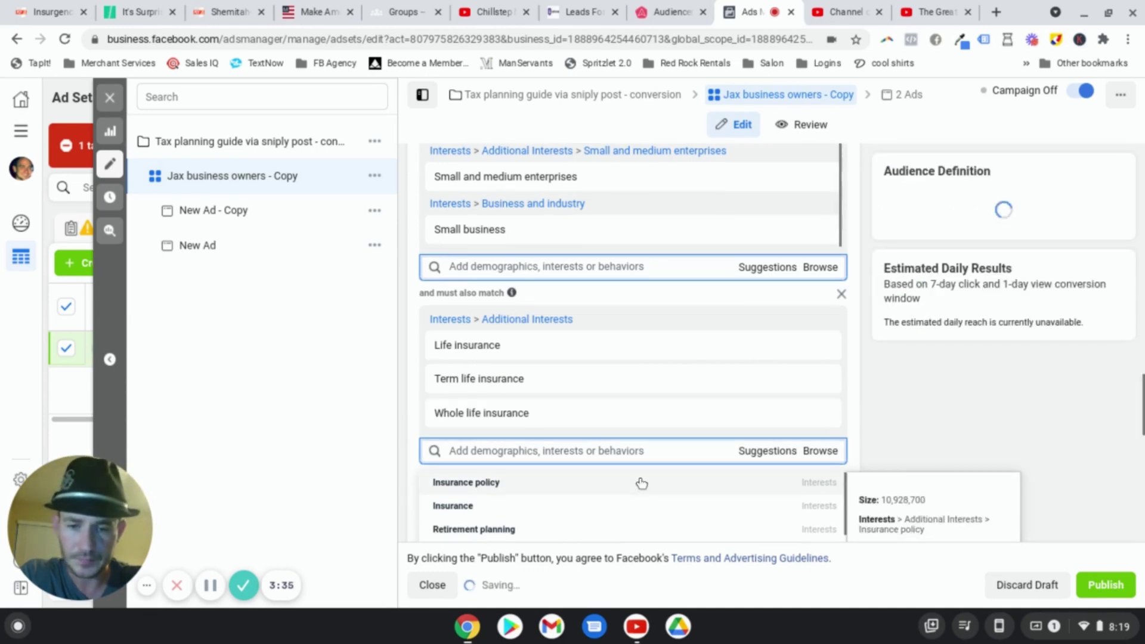
Step: Browse the suggested insurance interests without adding more, then dismiss the suggestion list
key("Down")
key("Down")
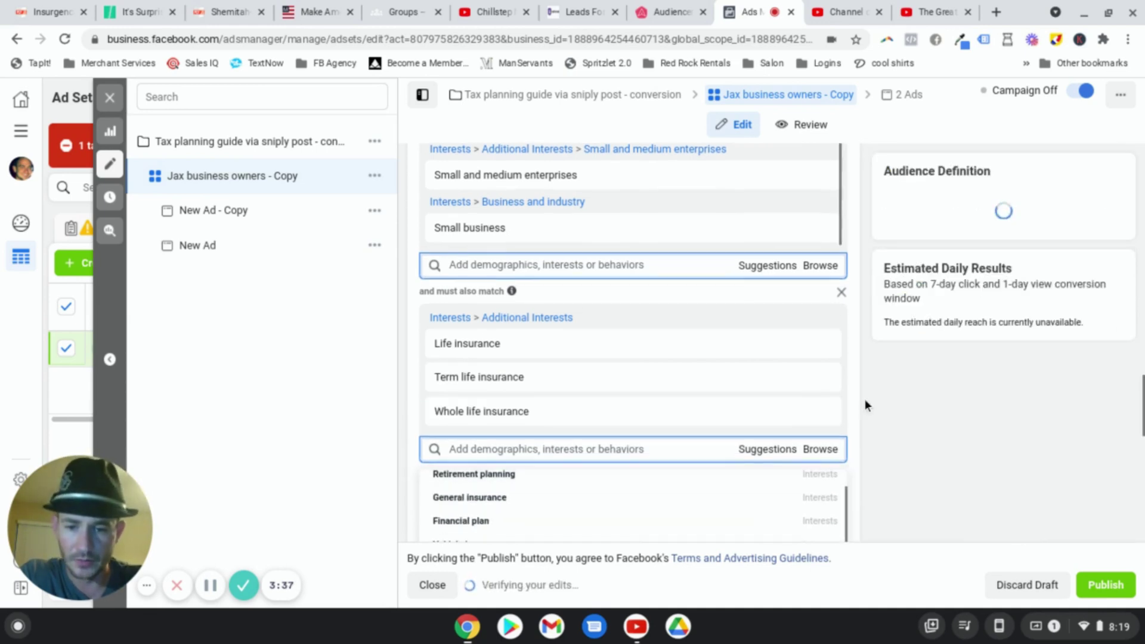
scroll(879, 386, "down", 1)
scroll(567, 467, "down", 3)
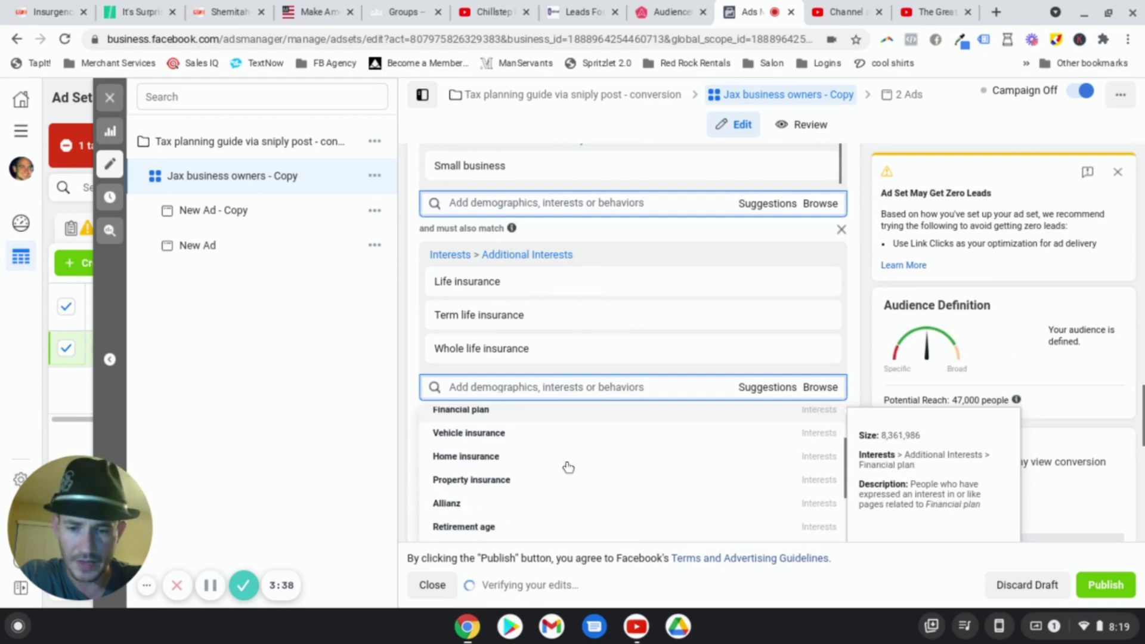
scroll(513, 462, "down", 4)
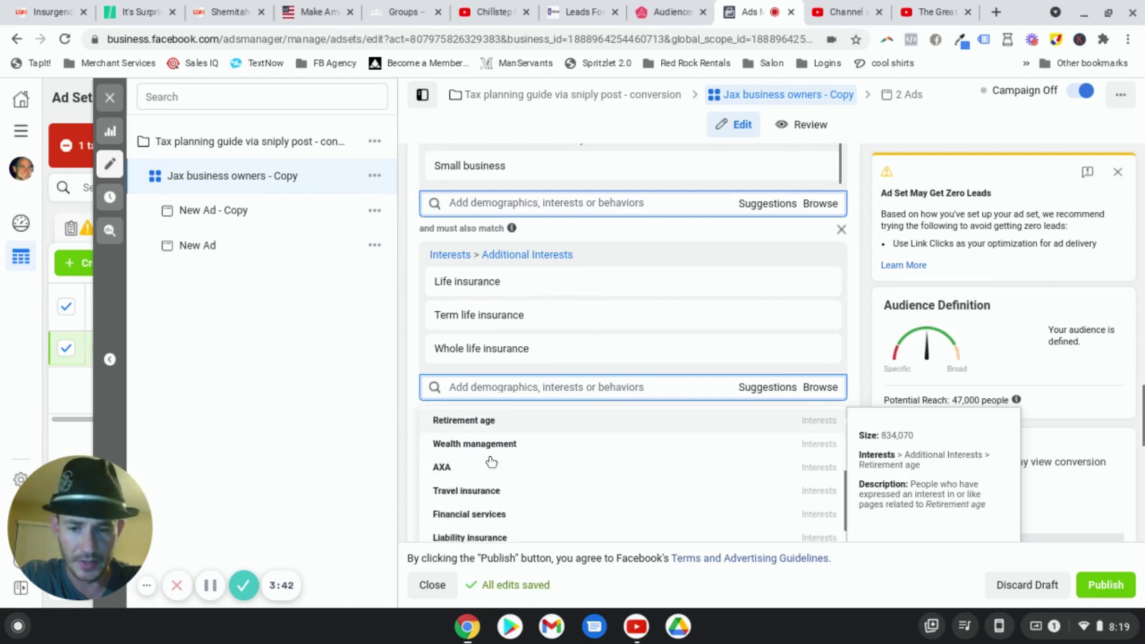
scroll(471, 459, "down", 5)
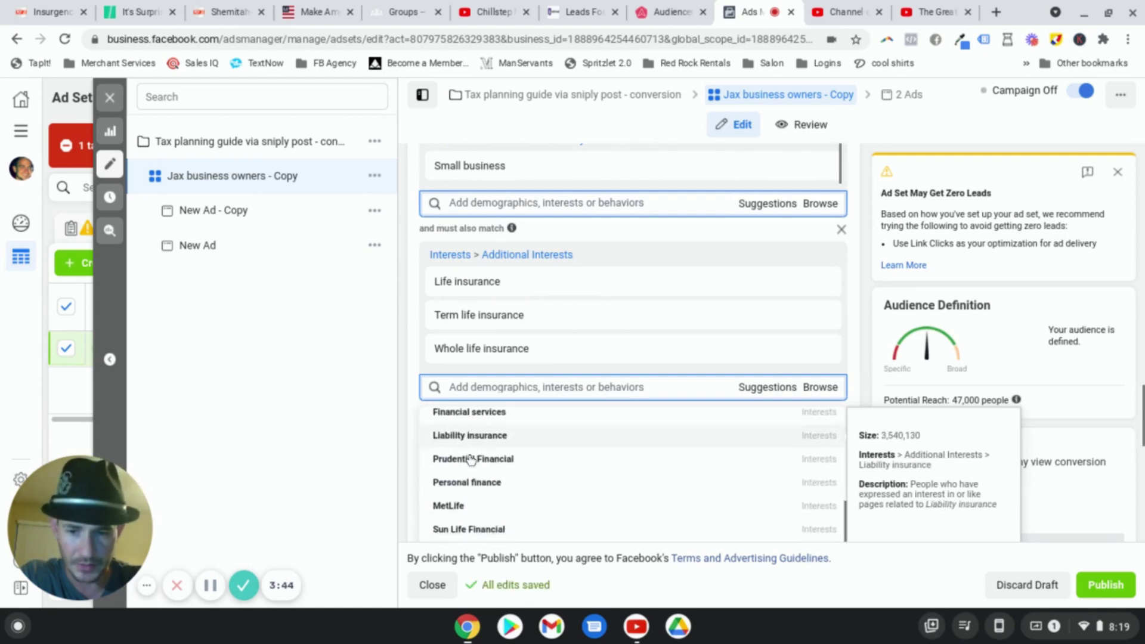
scroll(470, 460, "down", 2)
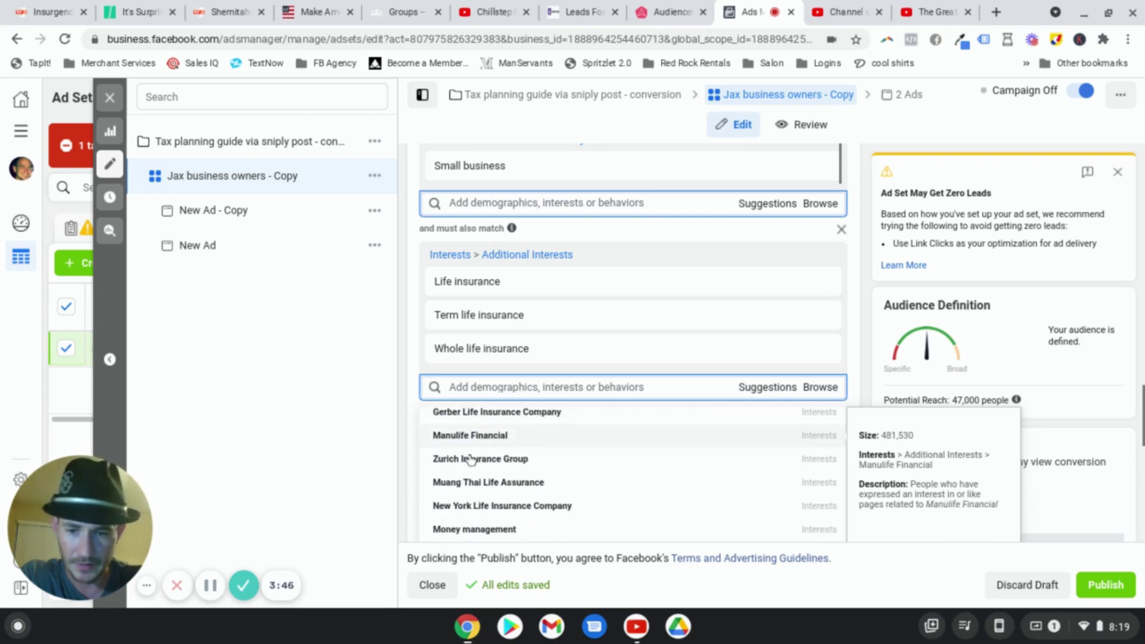
scroll(470, 460, "up", 4)
scroll(471, 460, "up", 5)
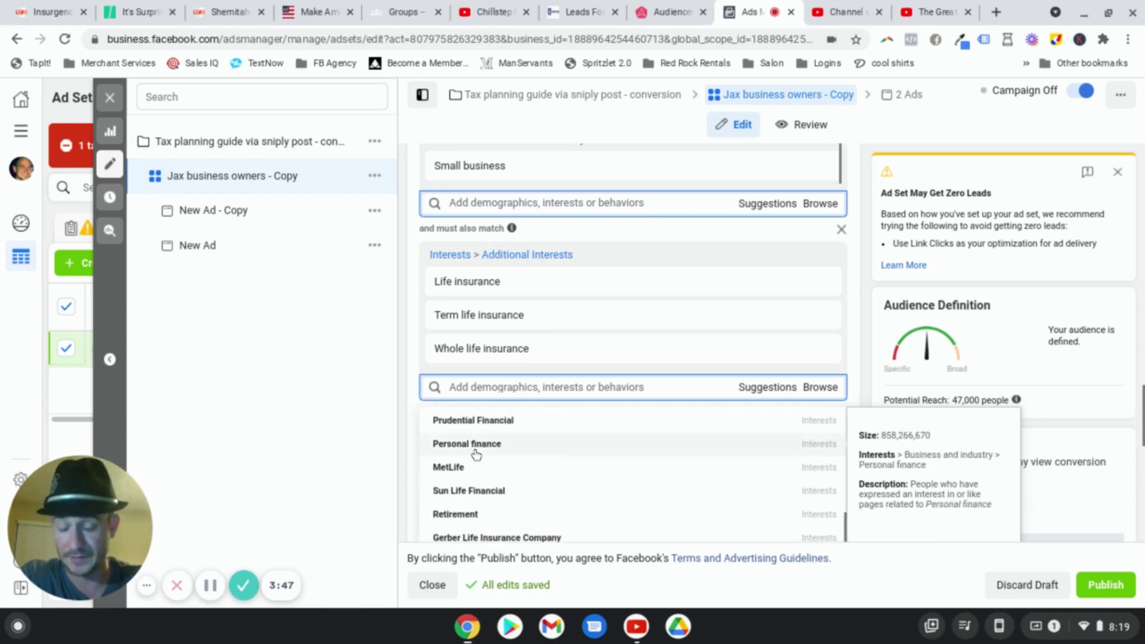
scroll(502, 508, "up", 3)
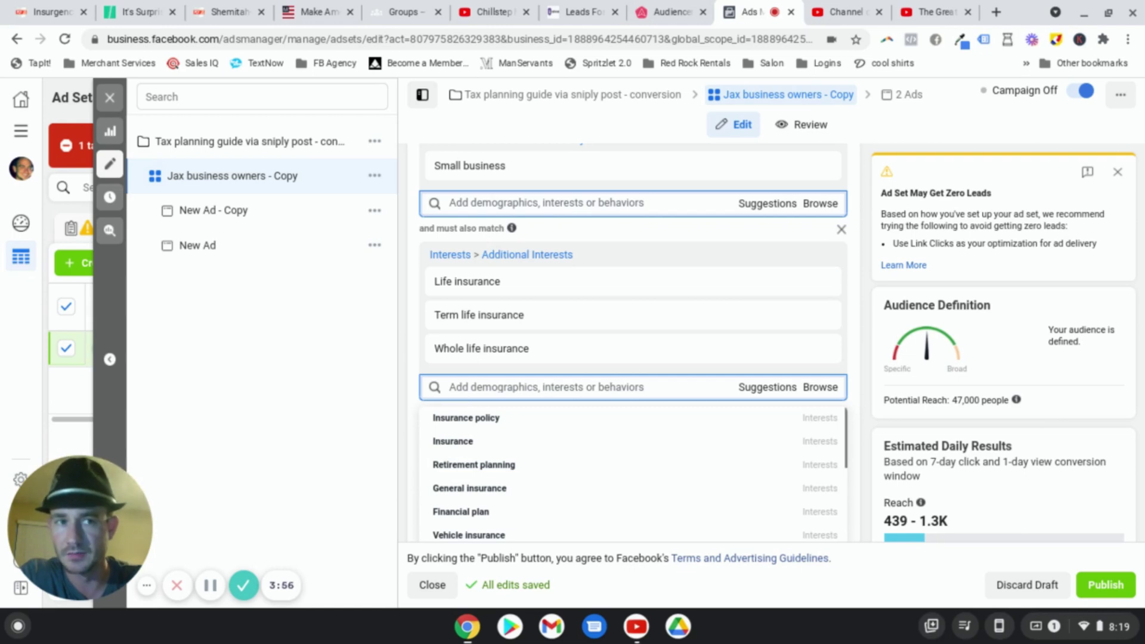
left_click(565, 388)
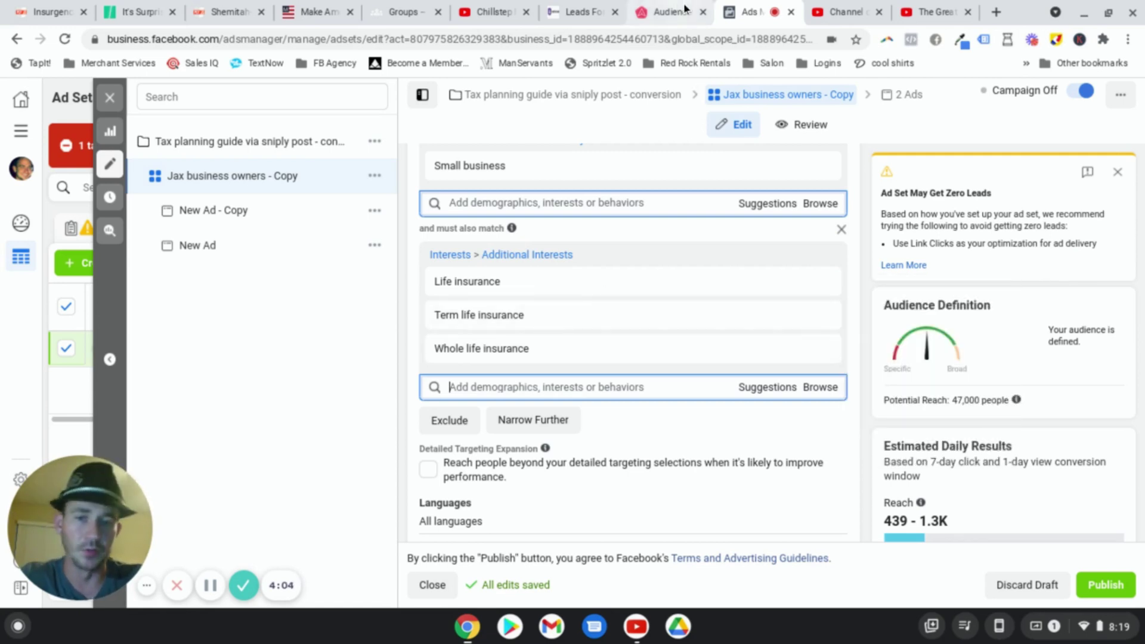
Step: Add Universal life insurance as a fourth must-also-match interest in the ad set
left_click(666, 12)
left_click(781, 9)
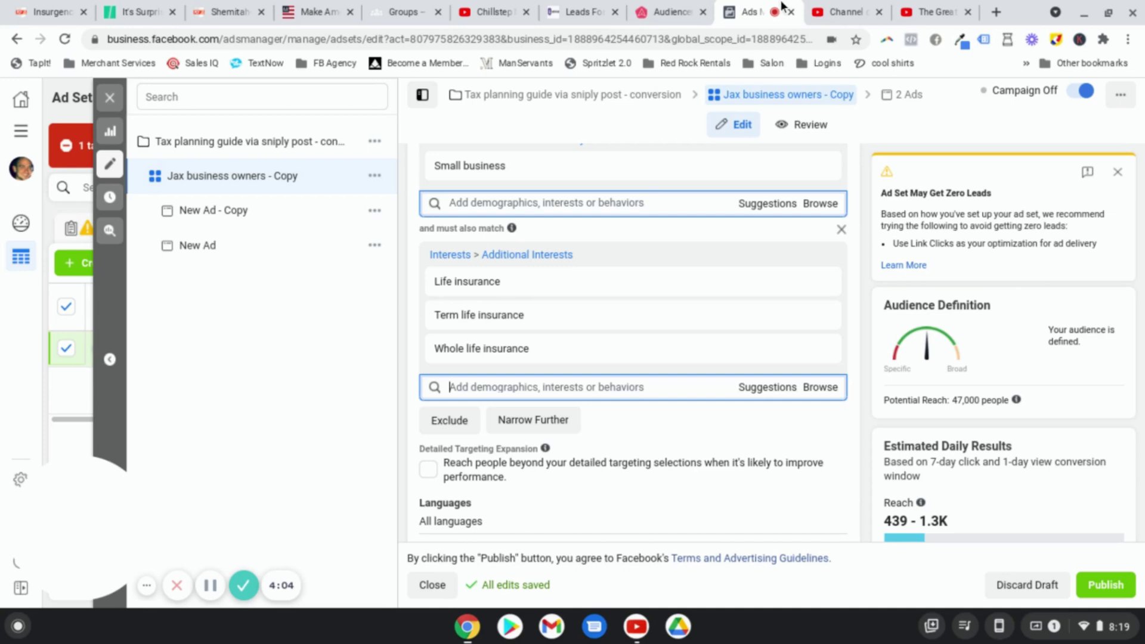
left_click(483, 388)
type("univ")
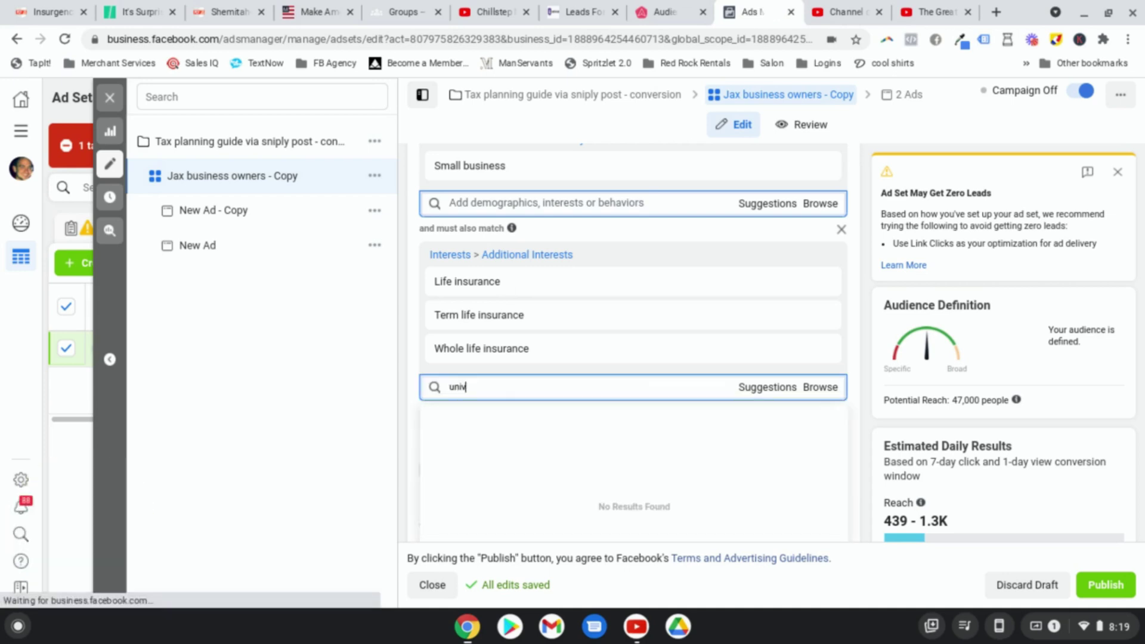
type("ersal life insuranc")
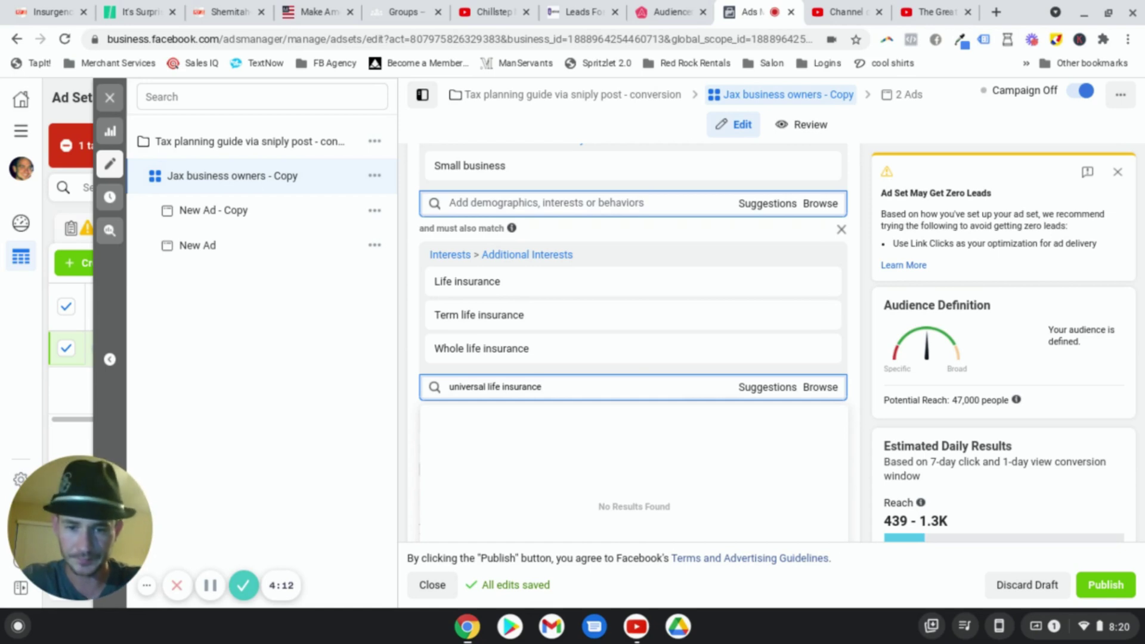
type("e")
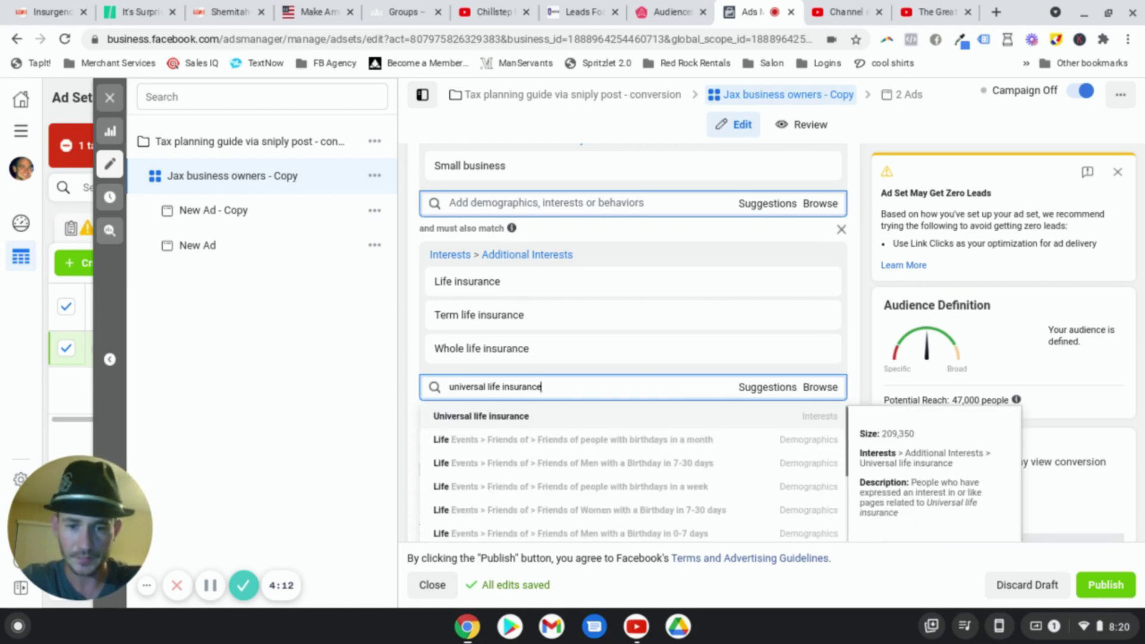
left_click(811, 422)
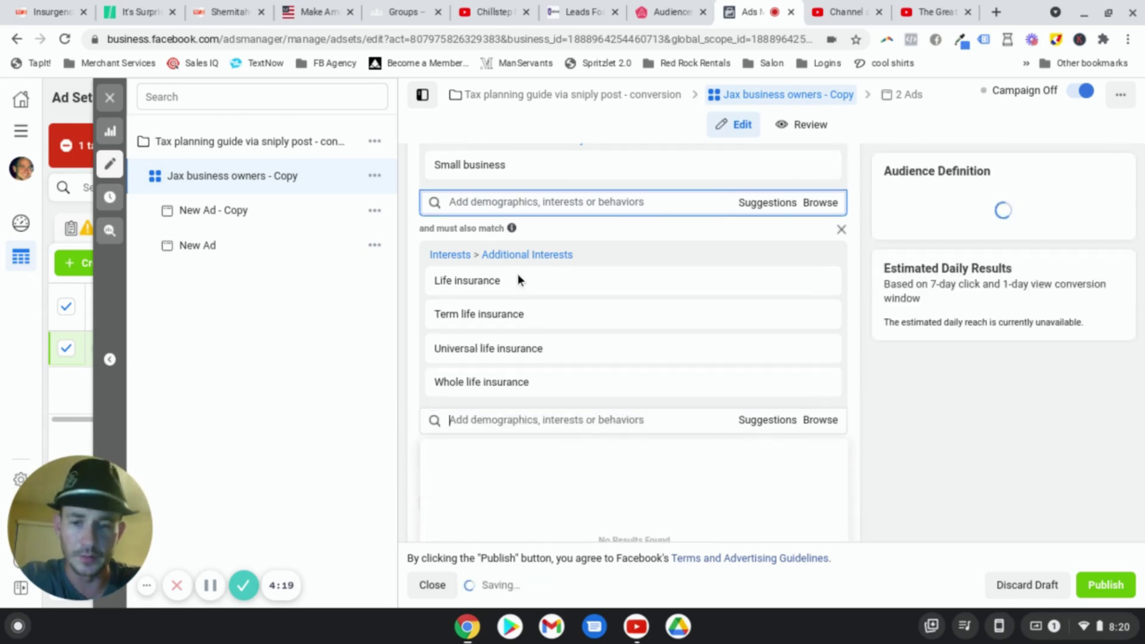
mouse_move(530, 351)
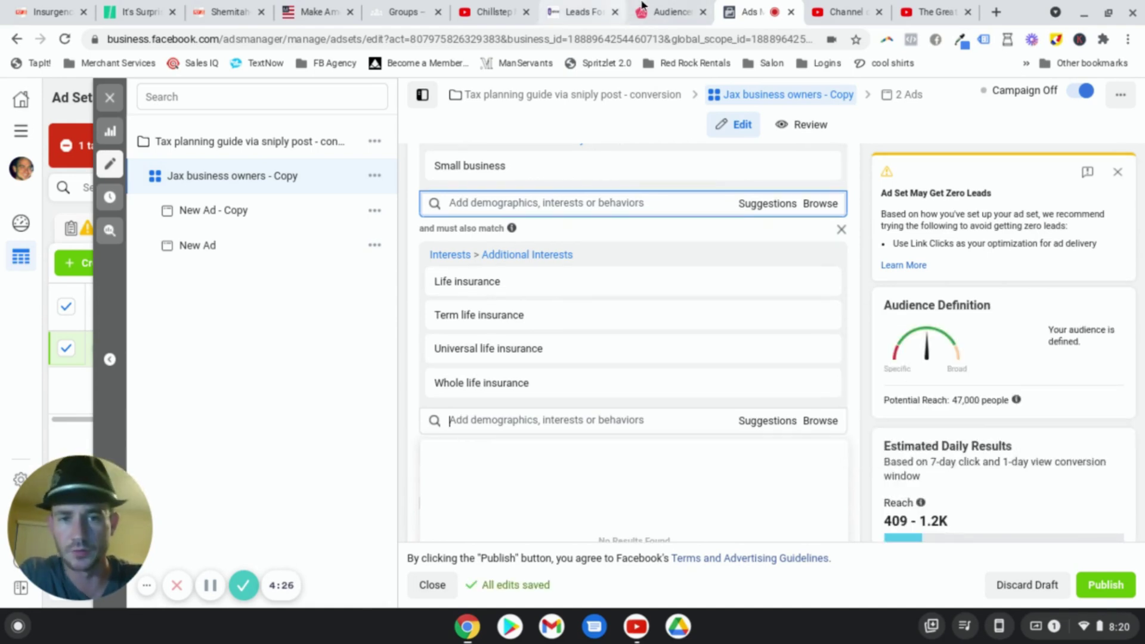
left_click(669, 11)
Step: Replace the 'life insurance' query with 'mortgage' in Audiencer's Facebook Interests Search
scroll(630, 502, "down", 3)
scroll(648, 471, "down", 5)
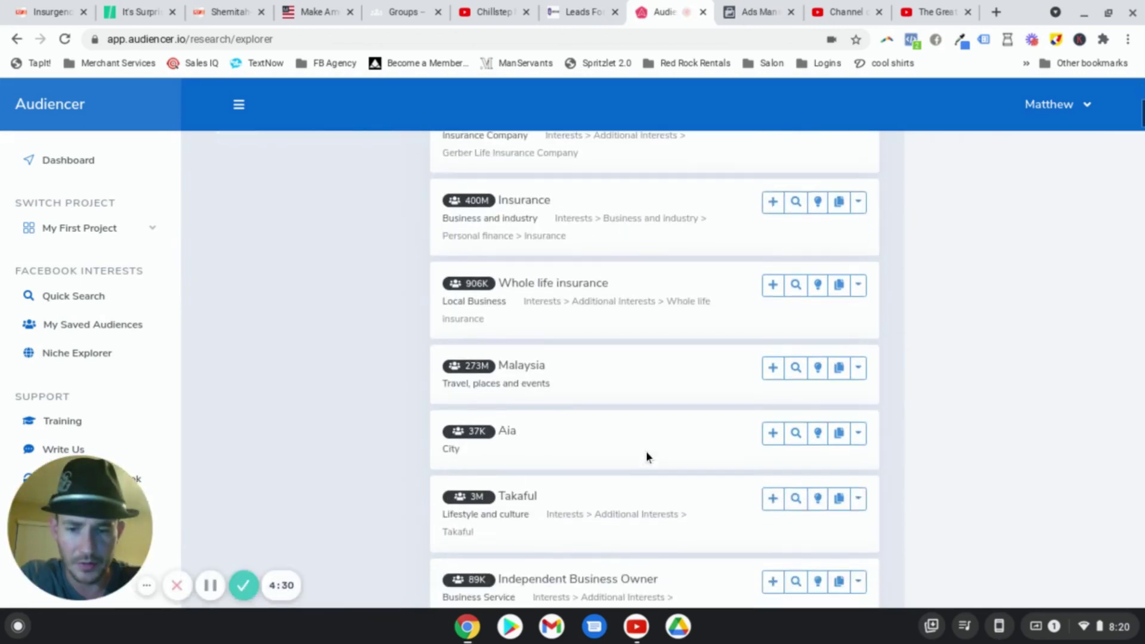
scroll(646, 455, "up", 10)
triple_click(328, 343)
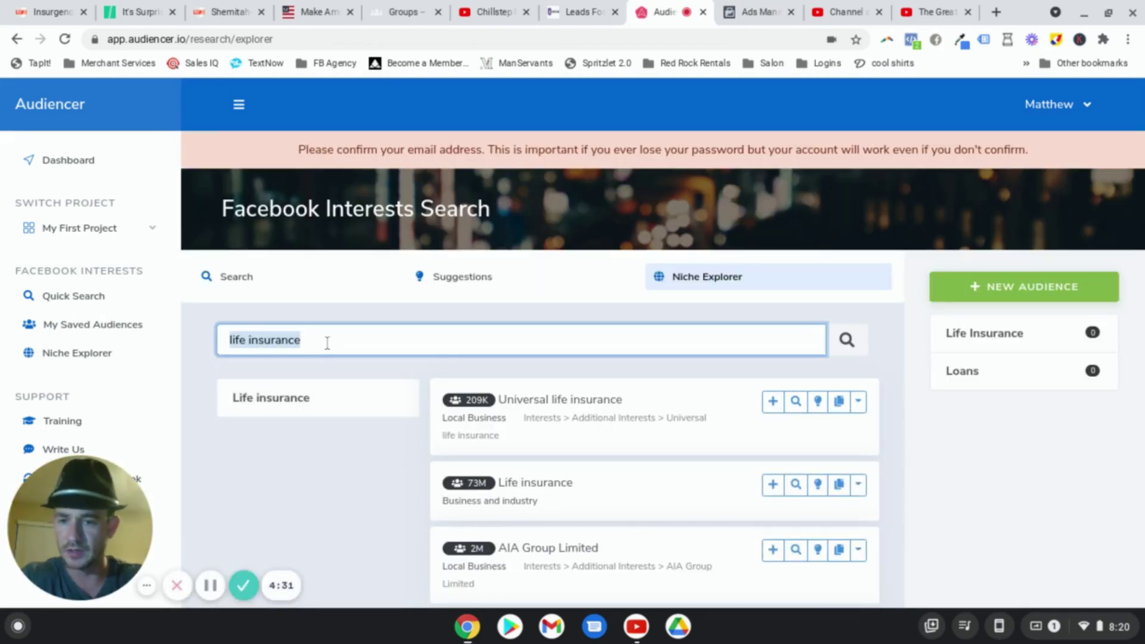
type("mortgage")
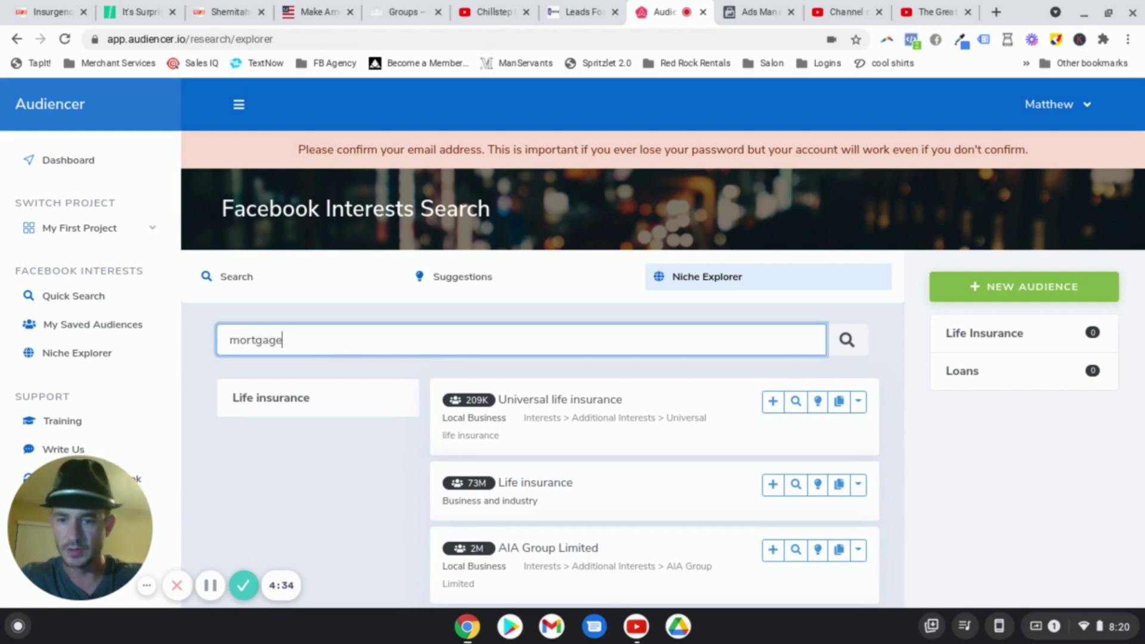
key("Return")
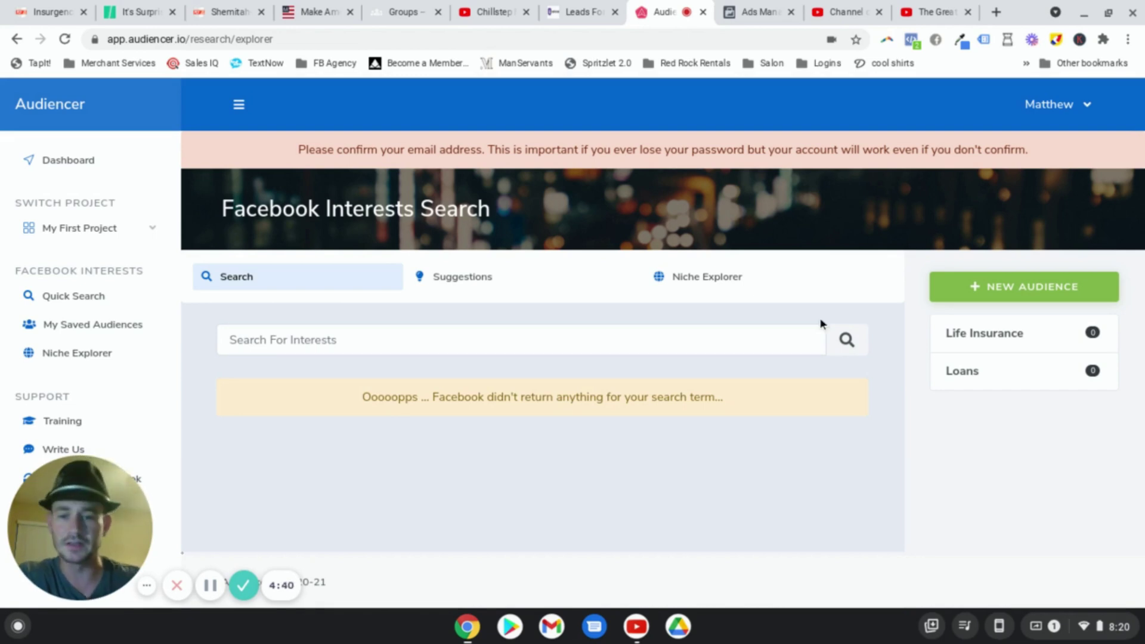
left_click(348, 338)
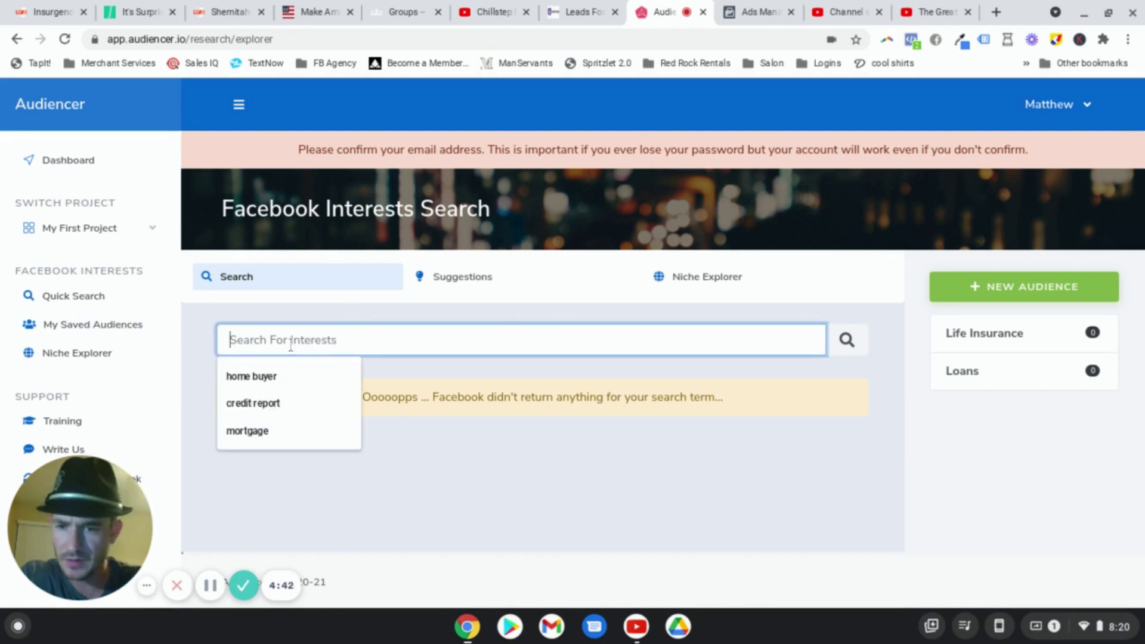
left_click(276, 431)
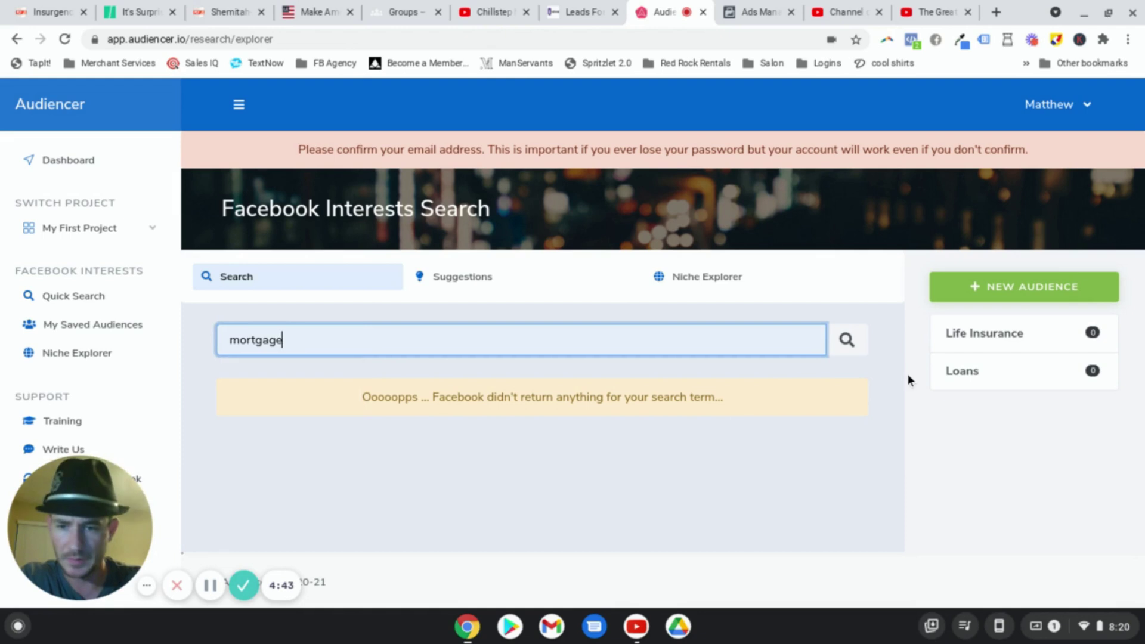
left_click(862, 344)
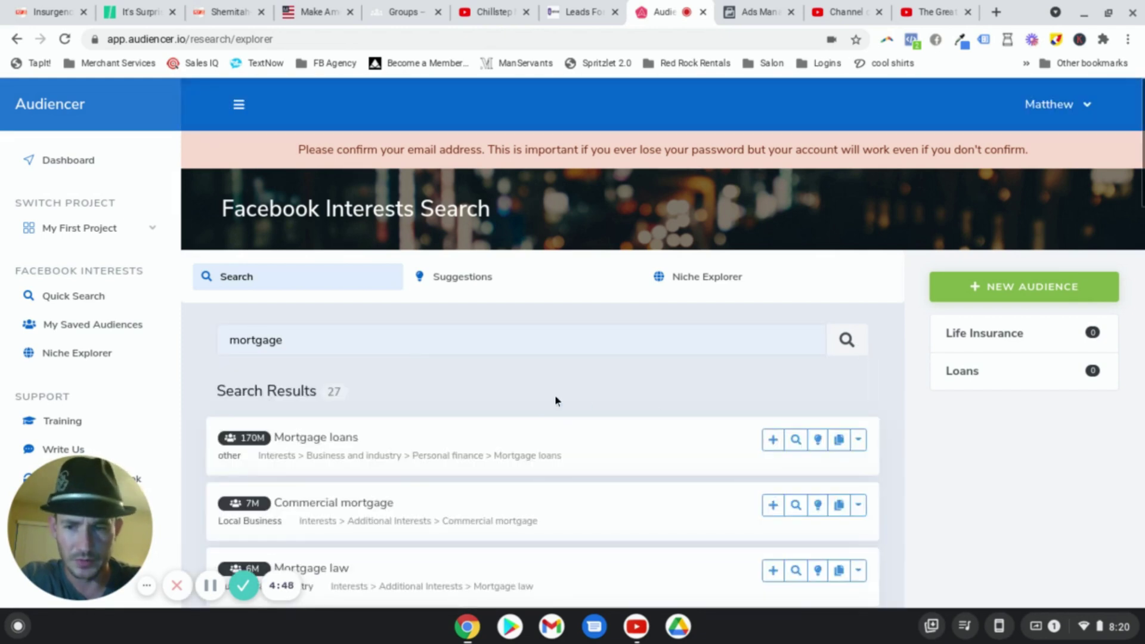
Step: Scroll through the 27 mortgage results, including Mortgage loans, Commercial mortgage and Mortgage insurance
scroll(402, 420, "down", 5)
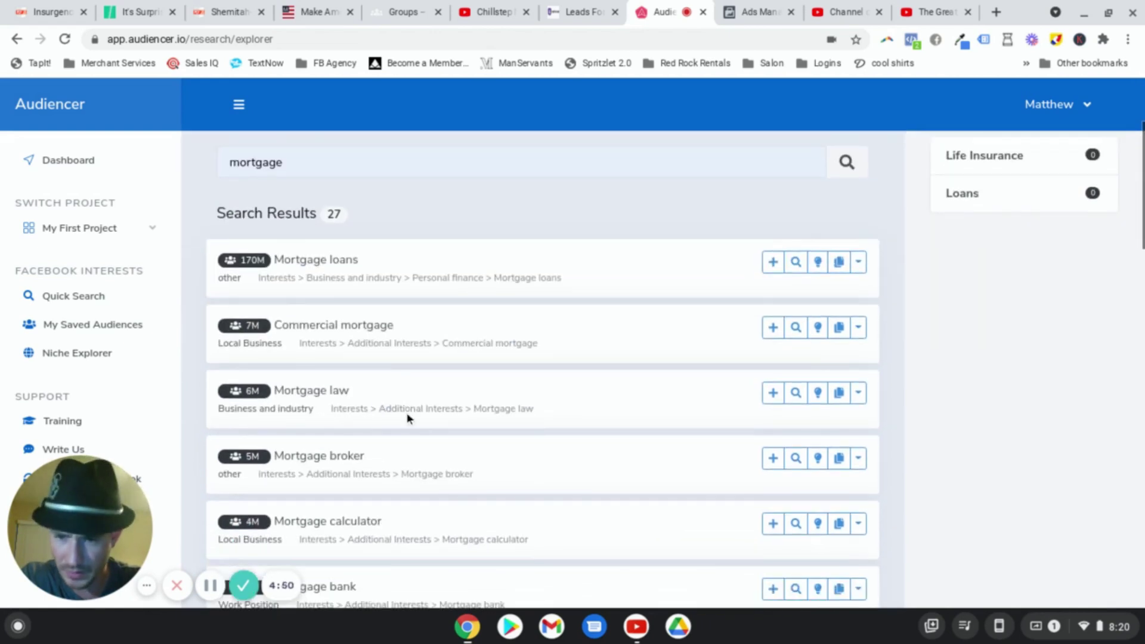
scroll(409, 417, "down", 3)
scroll(441, 388, "down", 2)
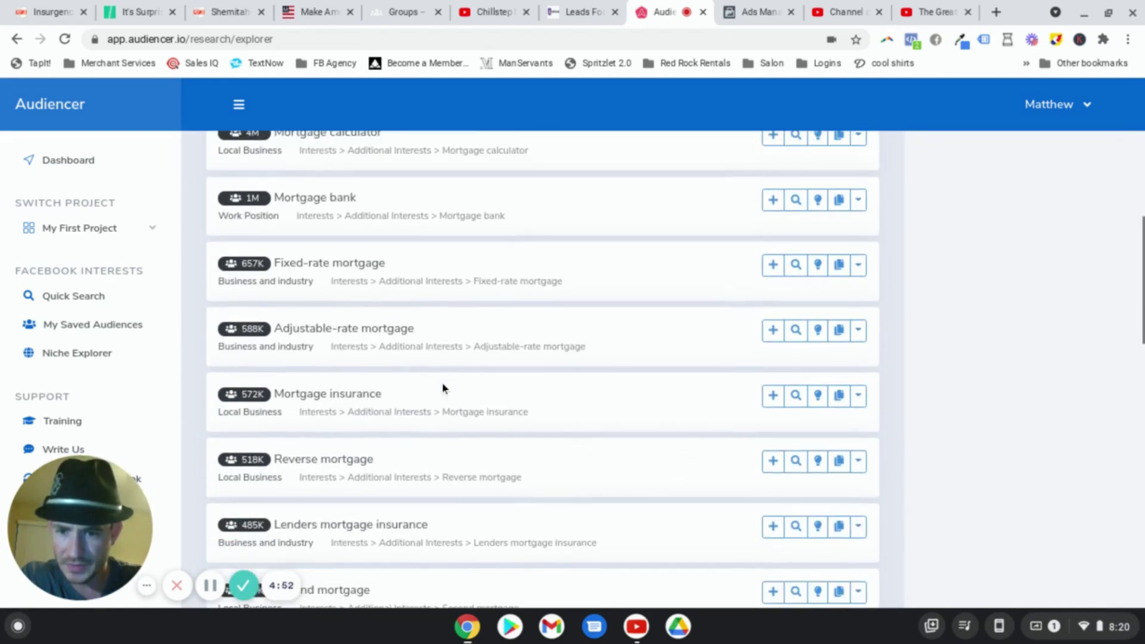
scroll(442, 388, "down", 2)
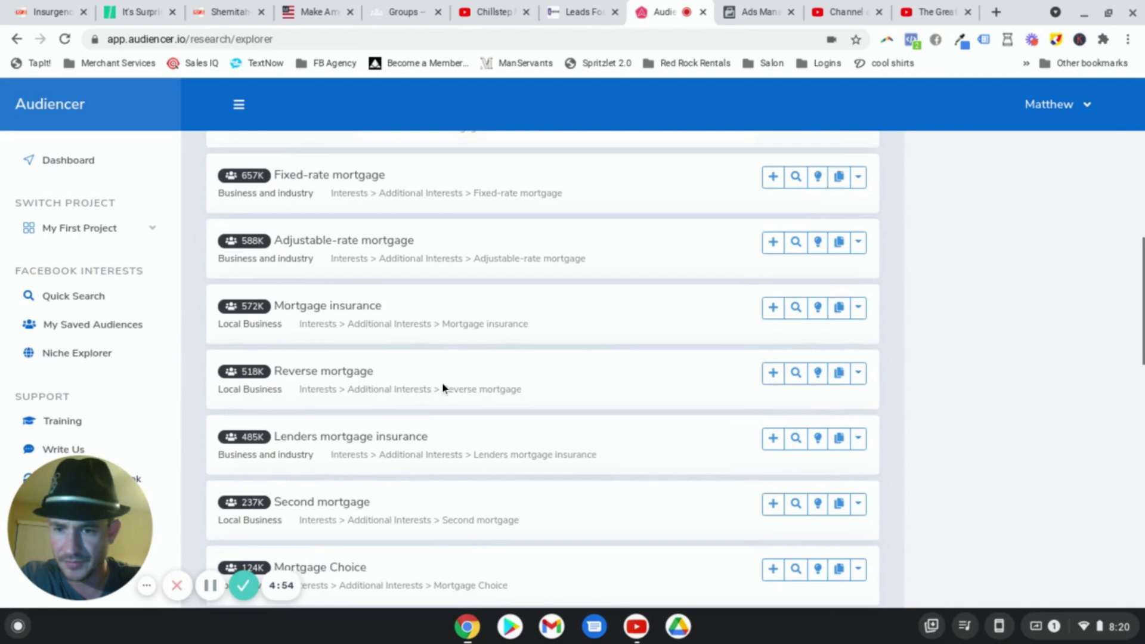
scroll(547, 394, "down", 1)
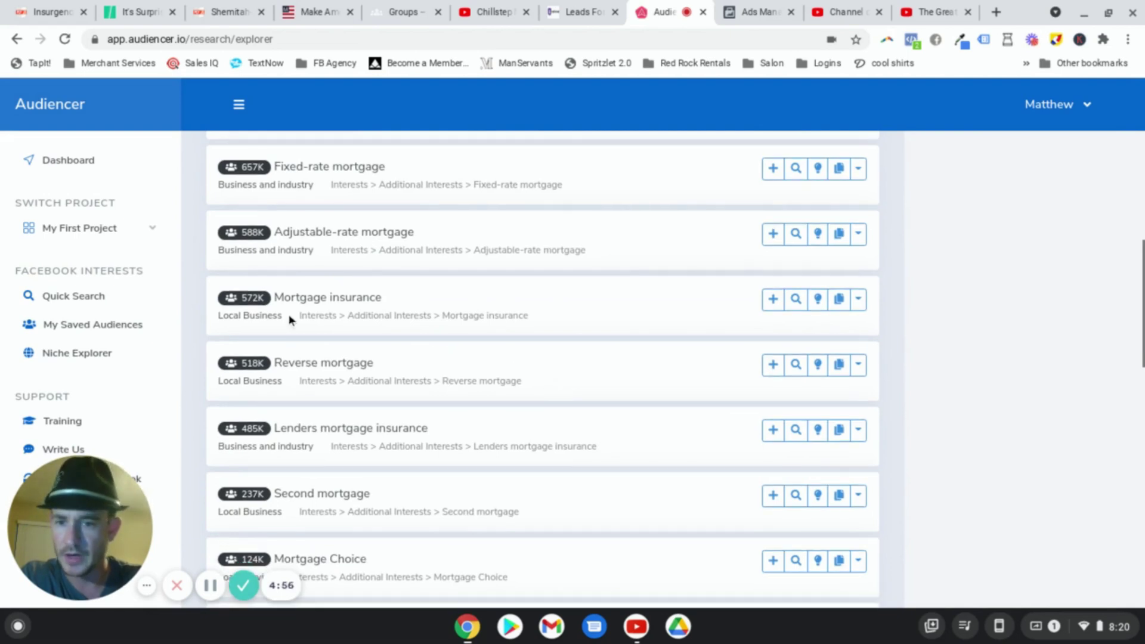
Step: Add Mortgage insurance to the ad set's must-also-match insurance interests
left_click(762, 9)
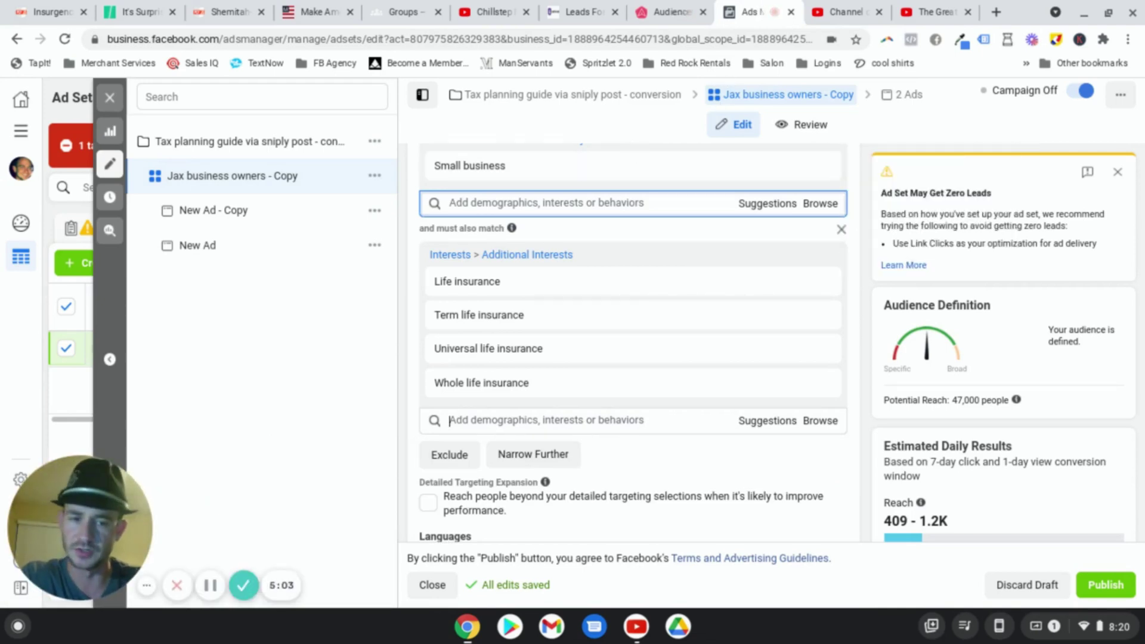
mouse_move(475, 287)
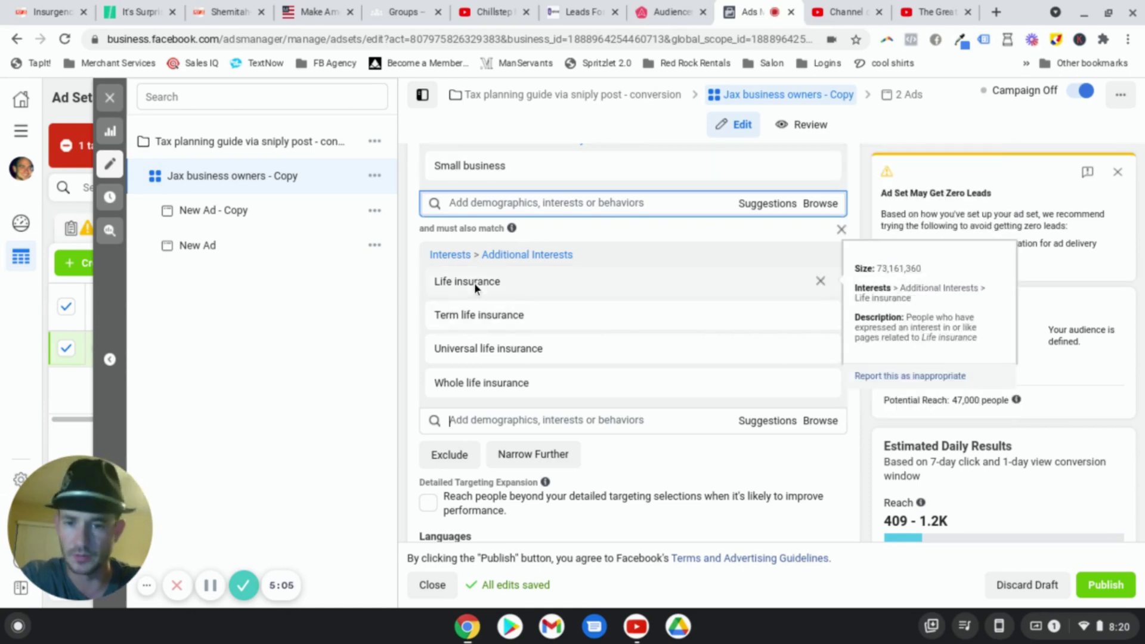
left_click(576, 417)
type("mortg")
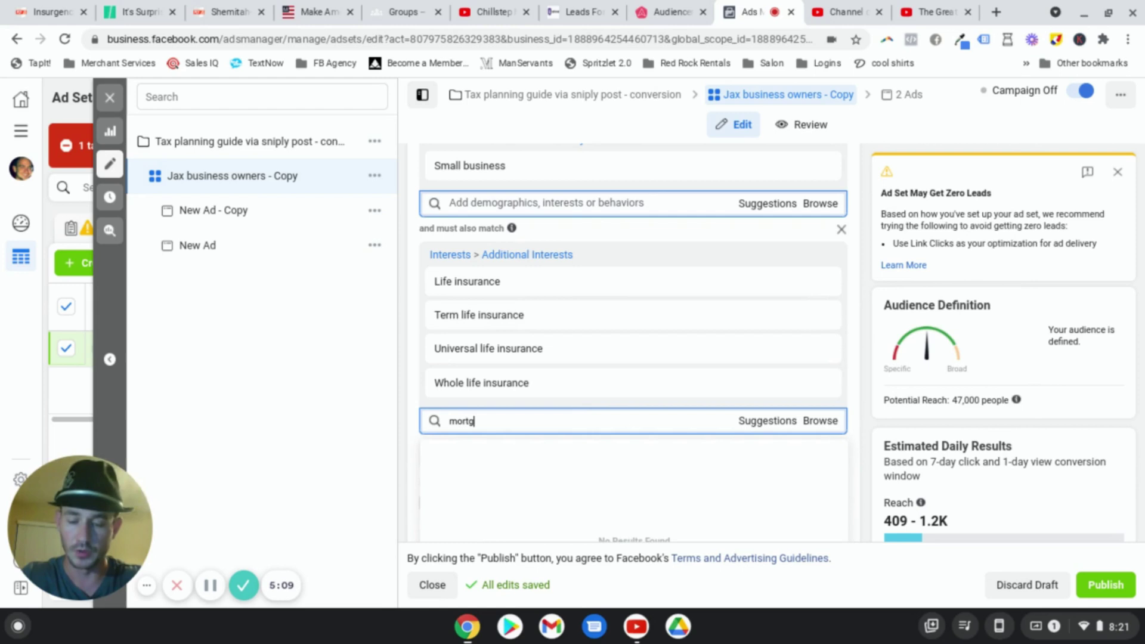
type("ag")
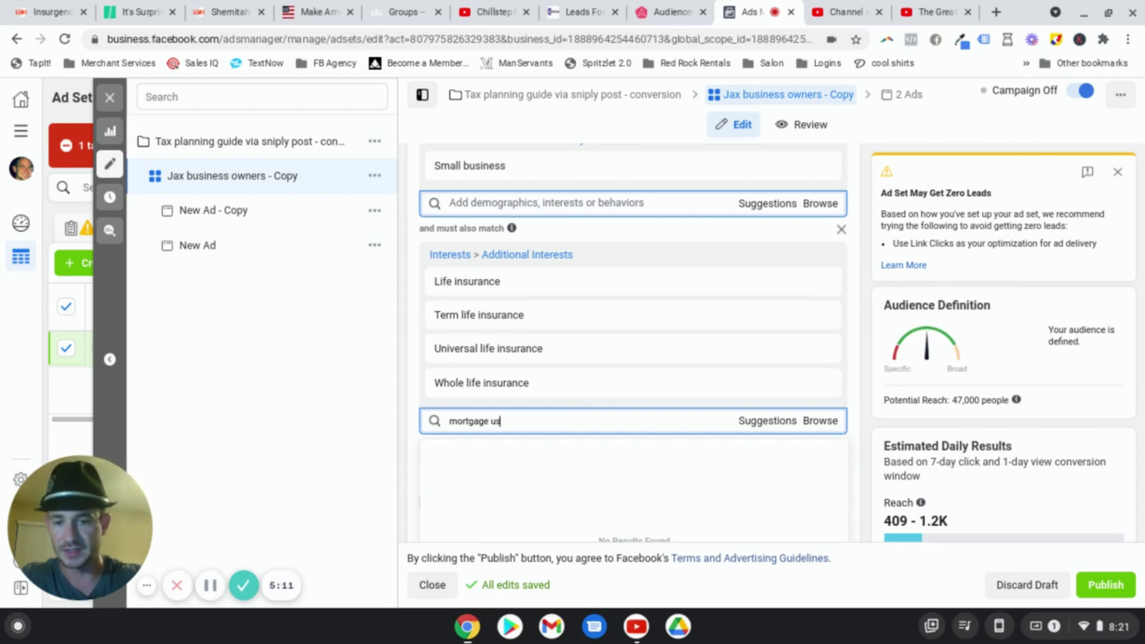
type("e insurance")
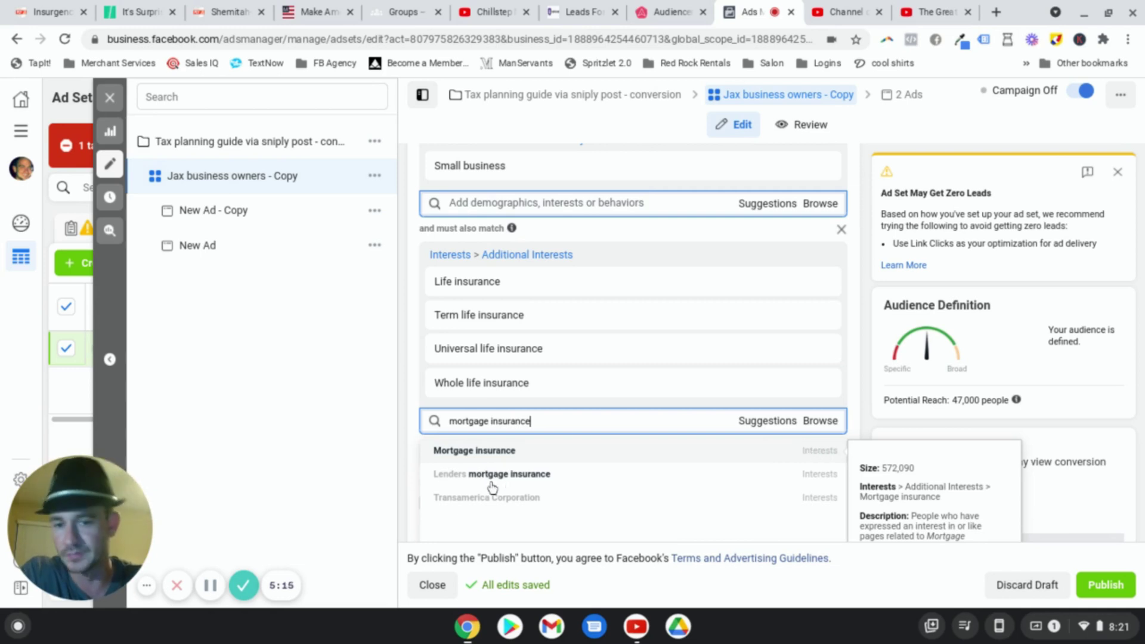
left_click(535, 454)
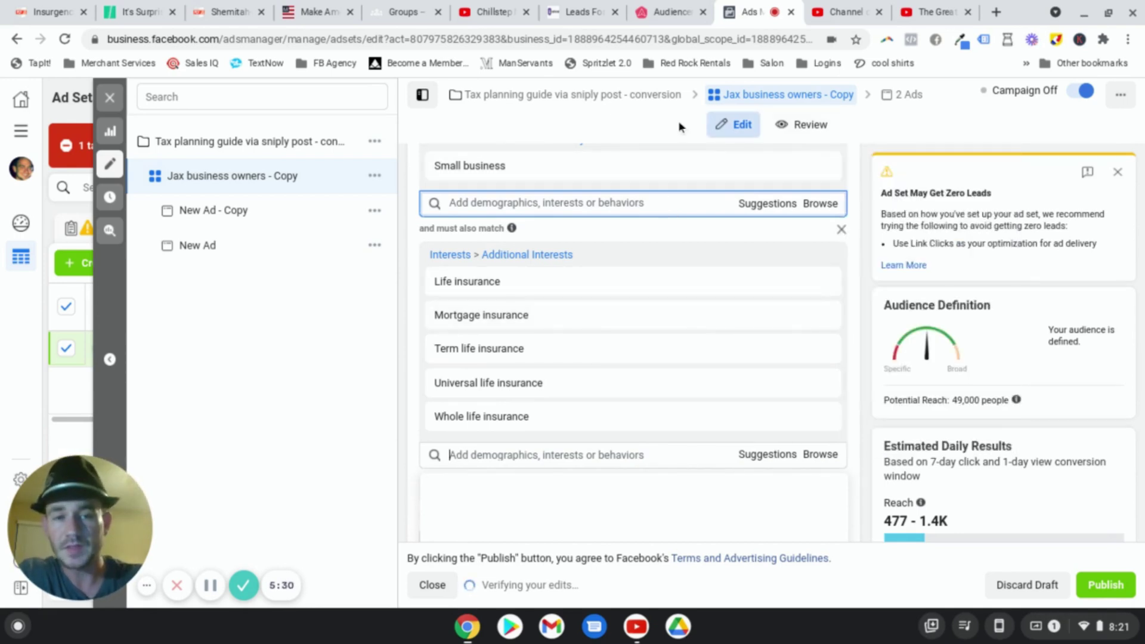
left_click(671, 12)
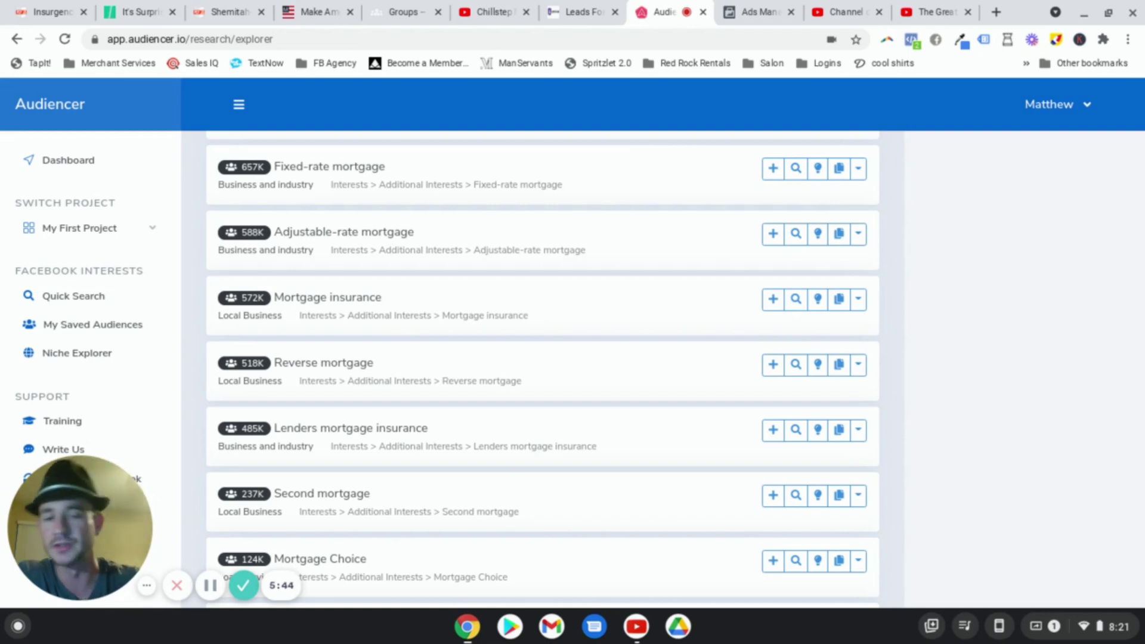
Step: Create a second must-also-match group in the insurance ad set containing the Loan interest
left_click(753, 12)
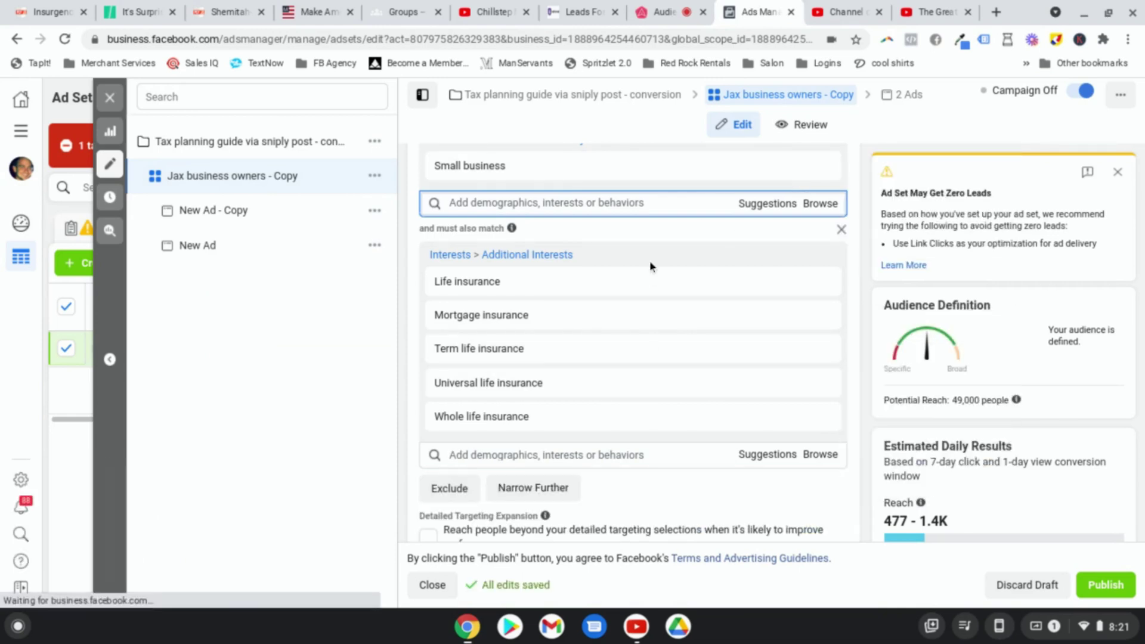
scroll(543, 450, "down", 1)
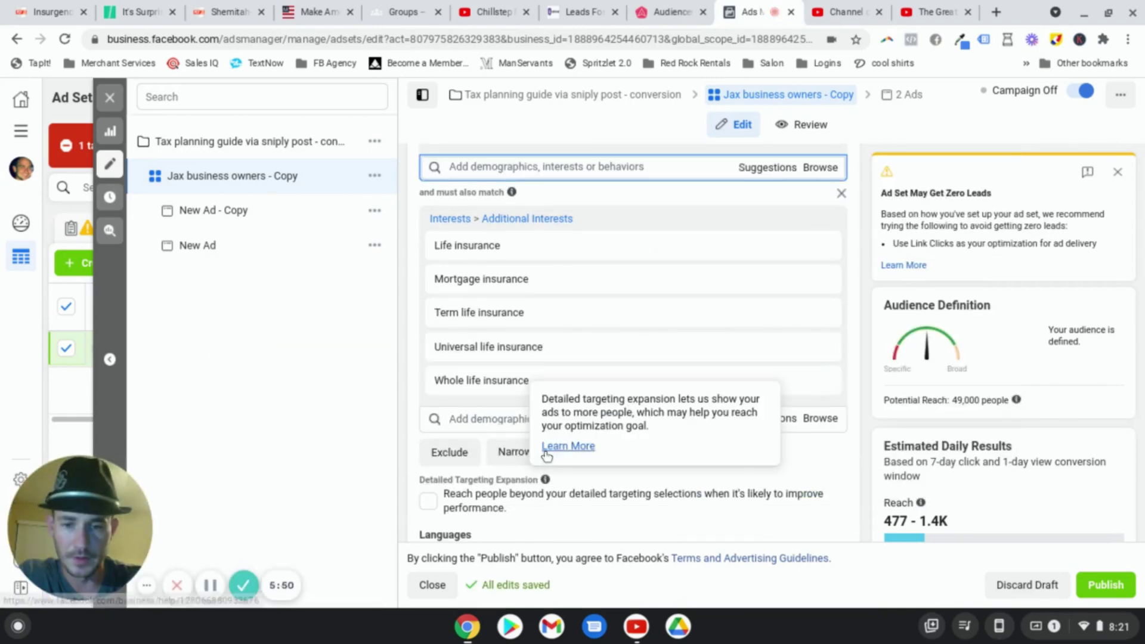
left_click(565, 452)
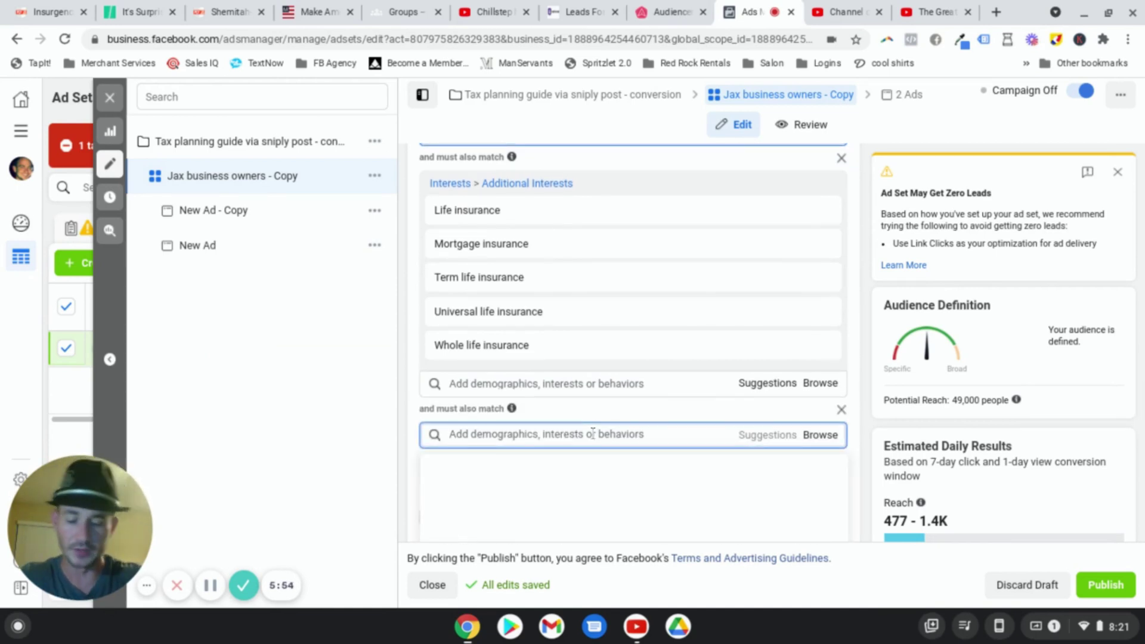
type("loan")
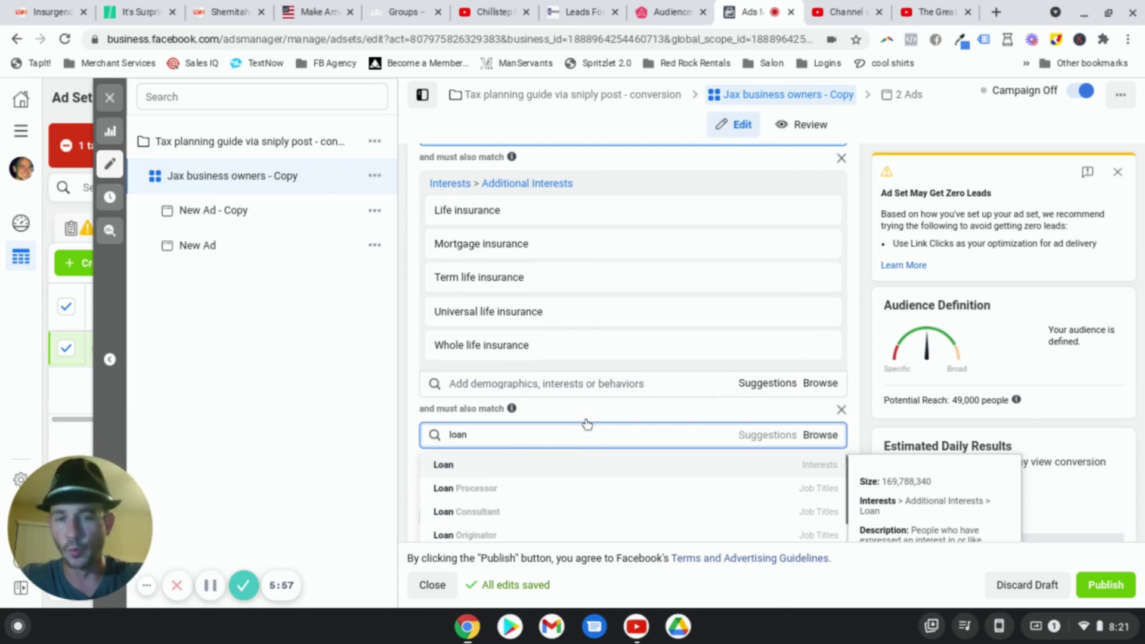
key("Return")
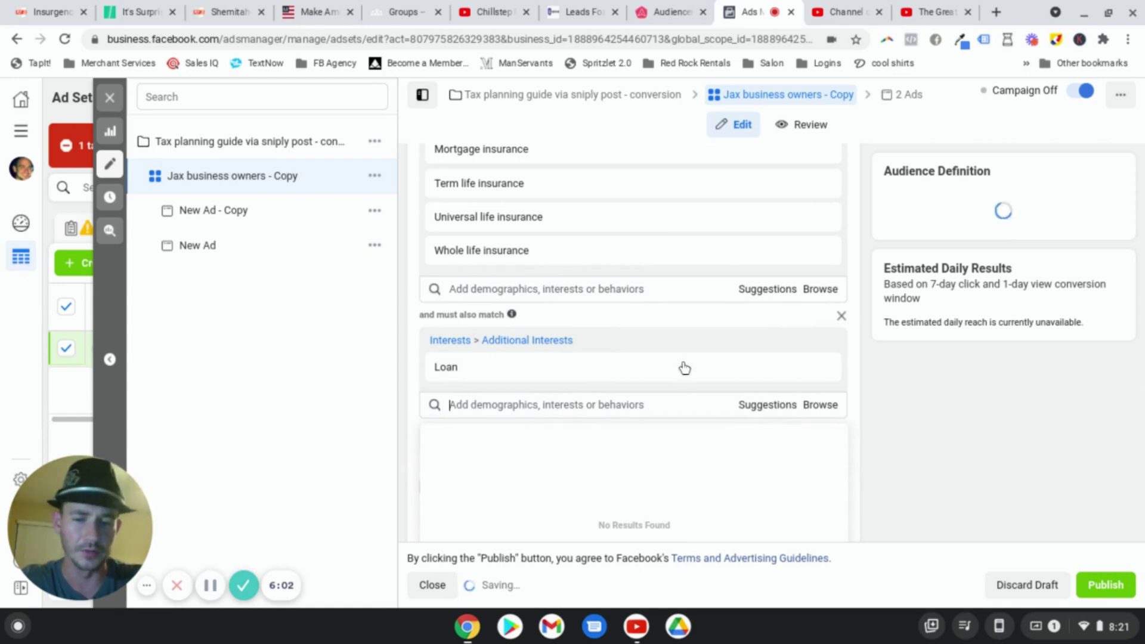
scroll(669, 328, "down", 2)
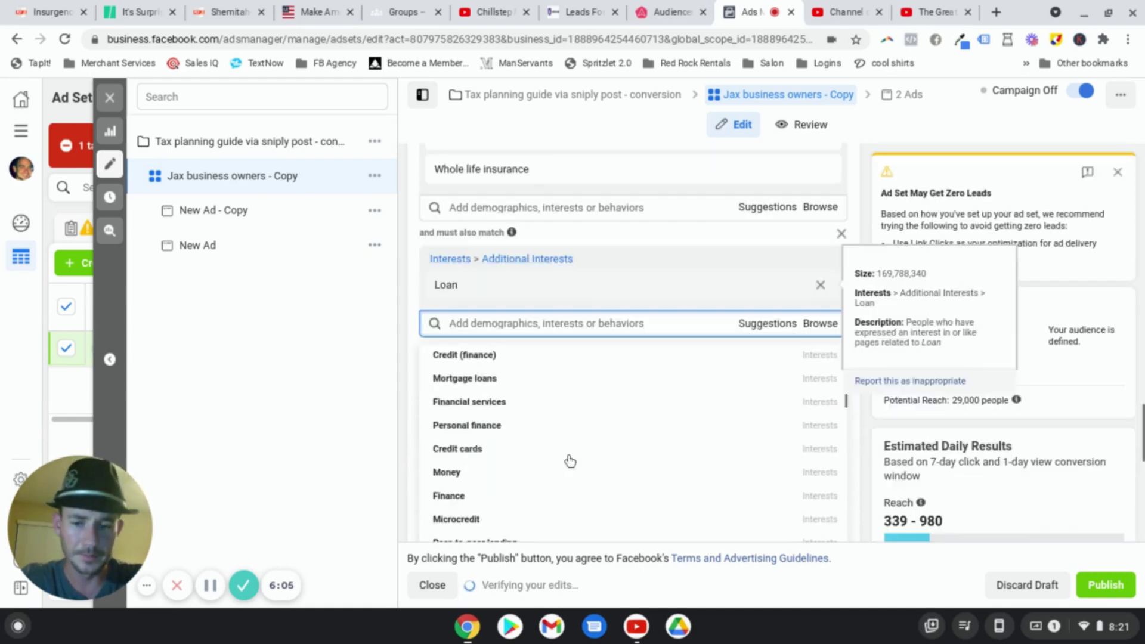
scroll(569, 460, "down", 4)
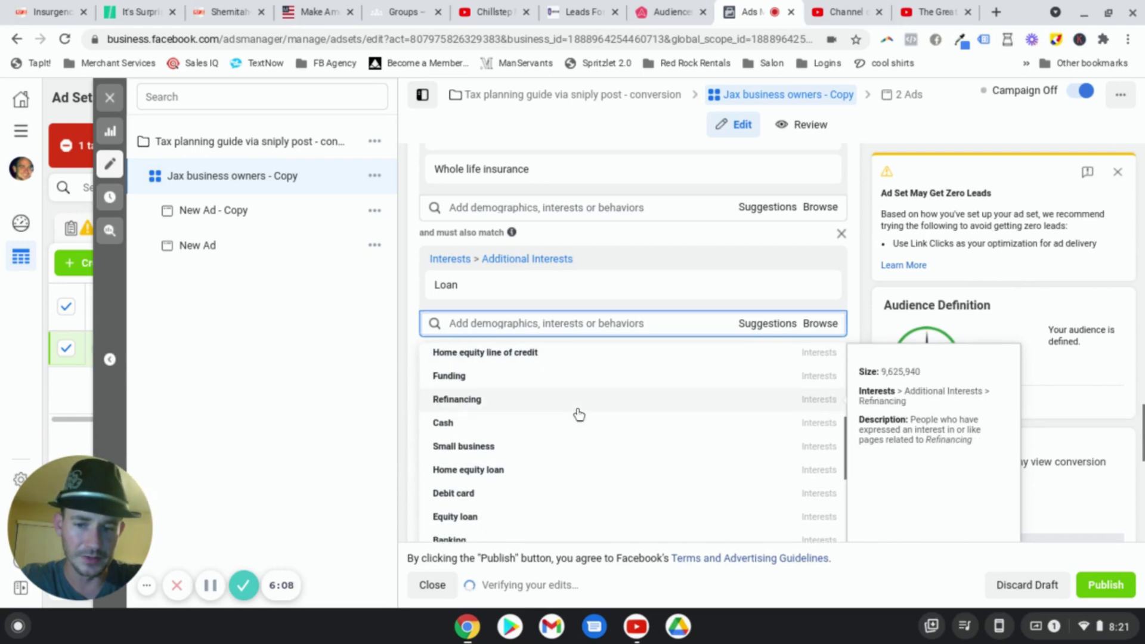
scroll(579, 414, "down", 3)
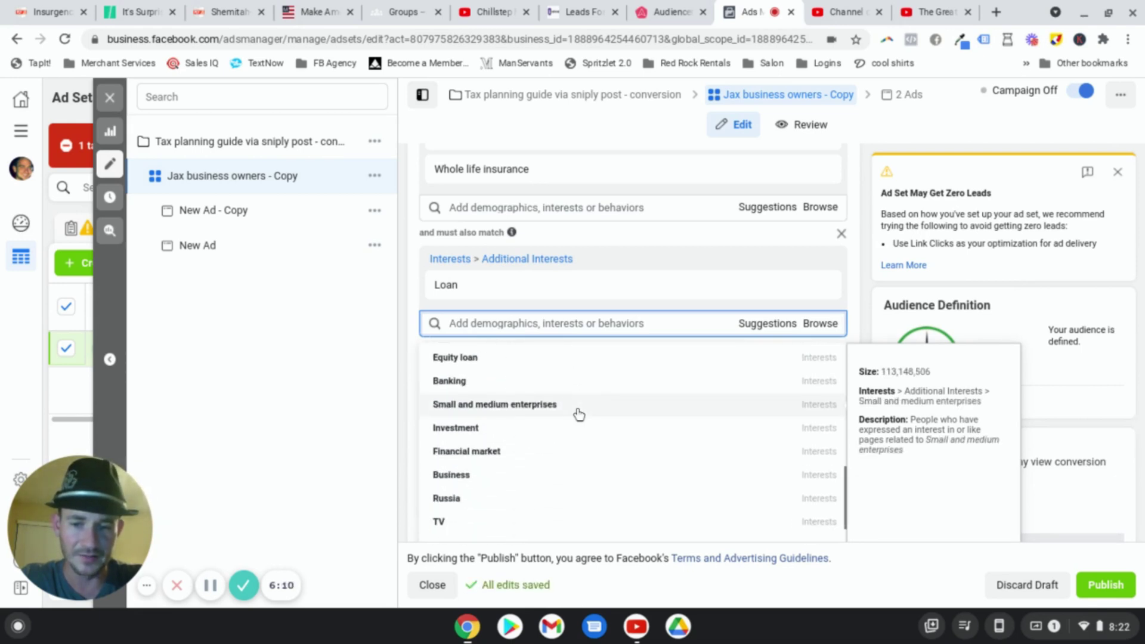
scroll(578, 414, "up", 5)
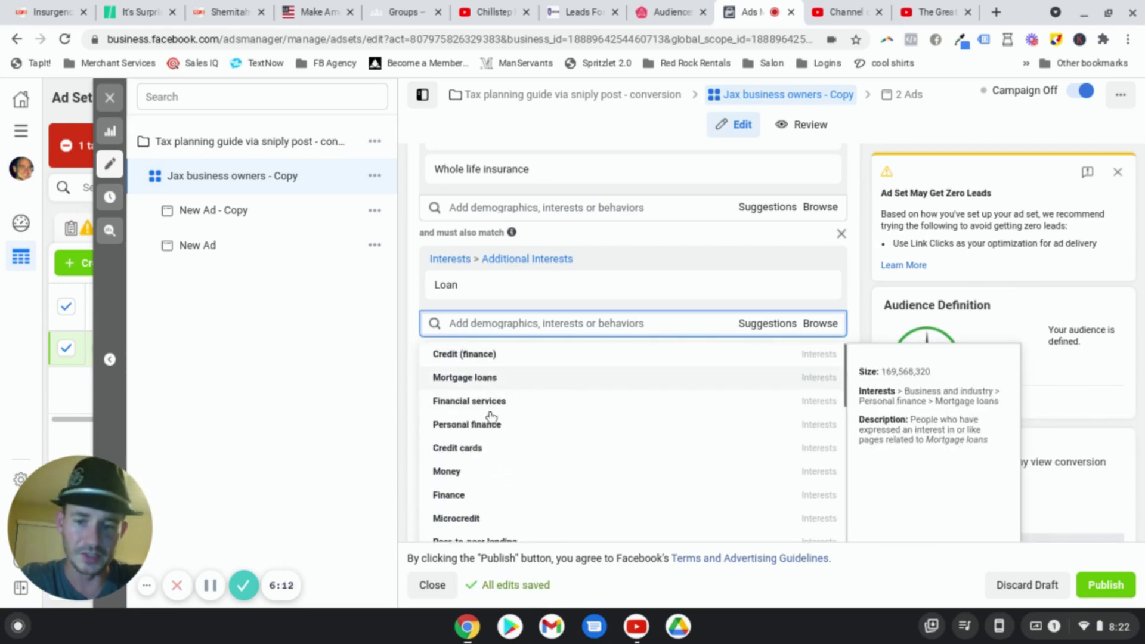
Step: Search Audiencer interests for 'loan' and review results like Loan, Student loan and Loanword
left_click(671, 12)
scroll(536, 250, "up", 1)
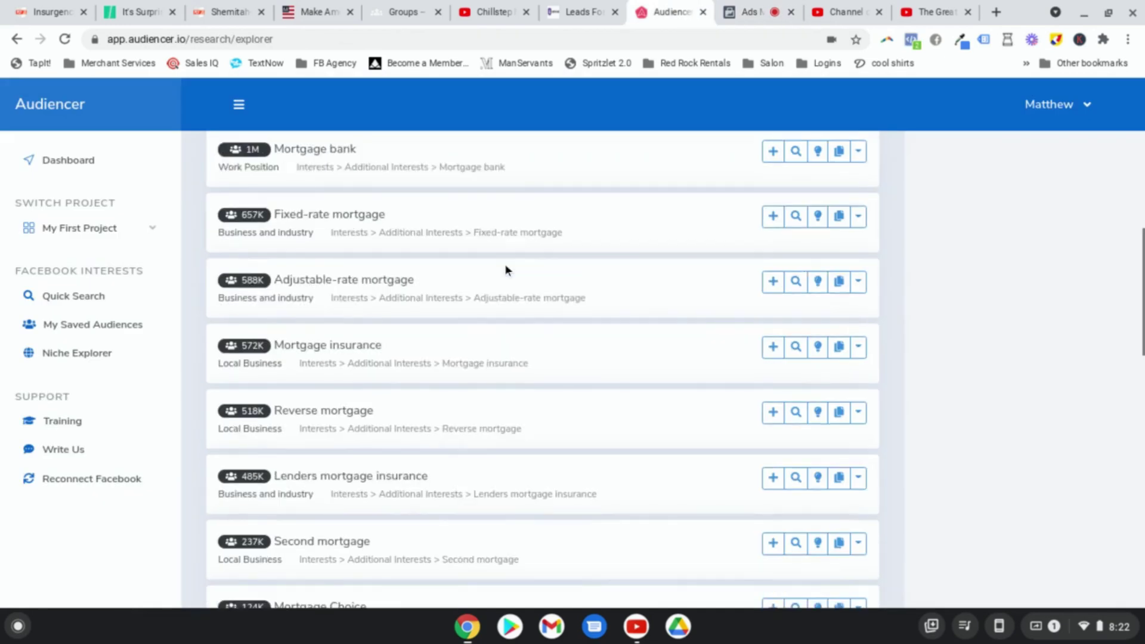
scroll(505, 264, "up", 10)
left_click(328, 336)
double_click(328, 335)
type("lo")
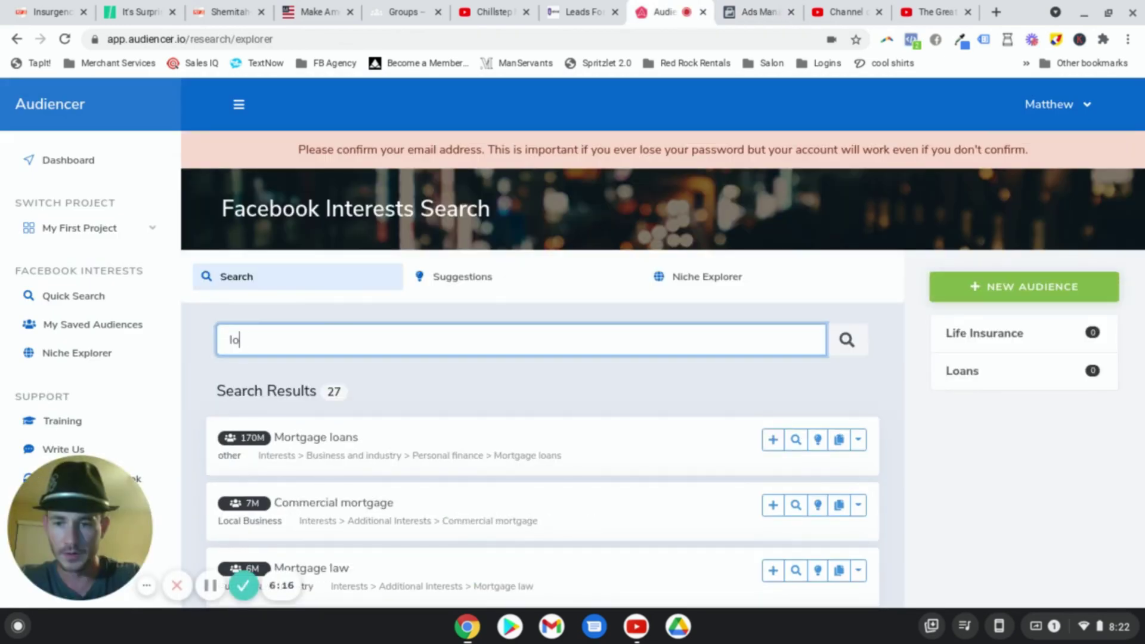
type("an")
left_click(850, 341)
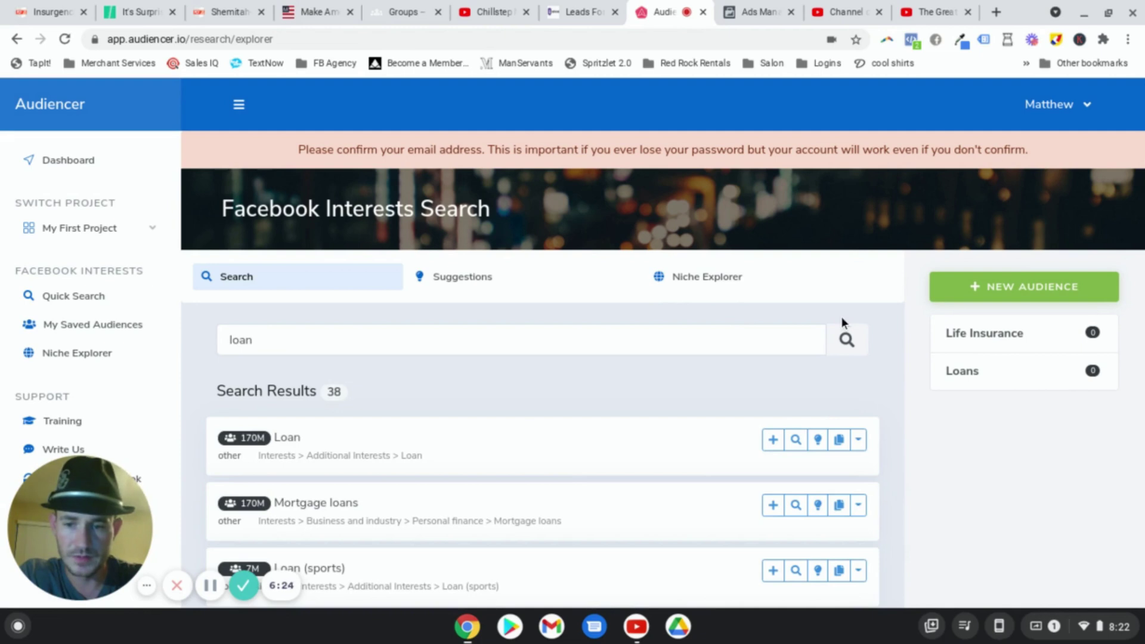
scroll(419, 411, "down", 6)
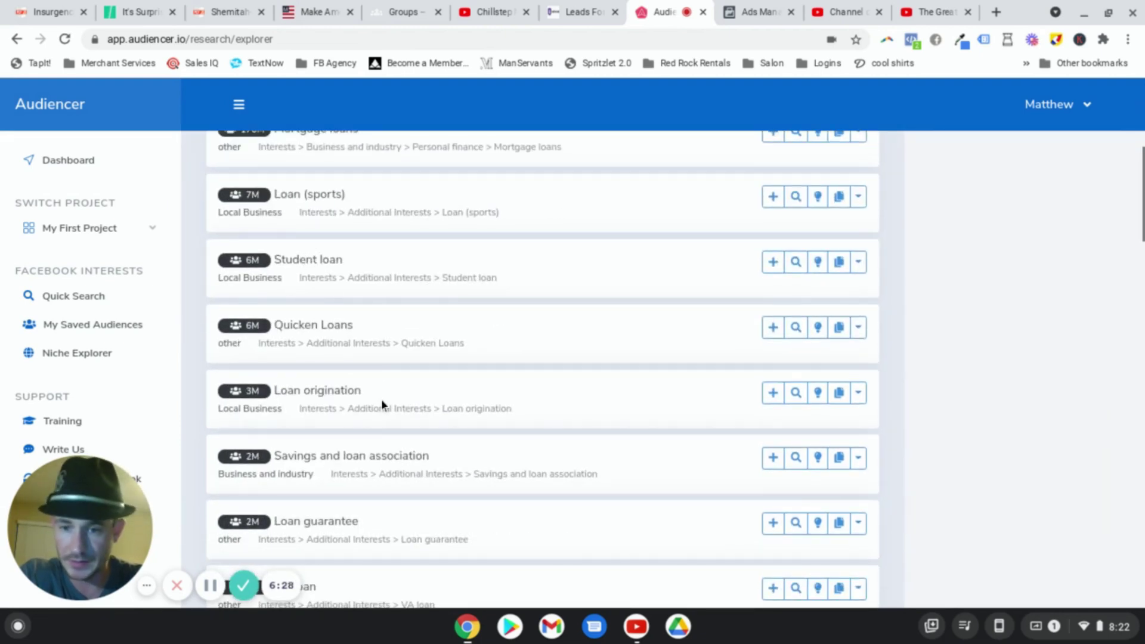
scroll(332, 397, "down", 2)
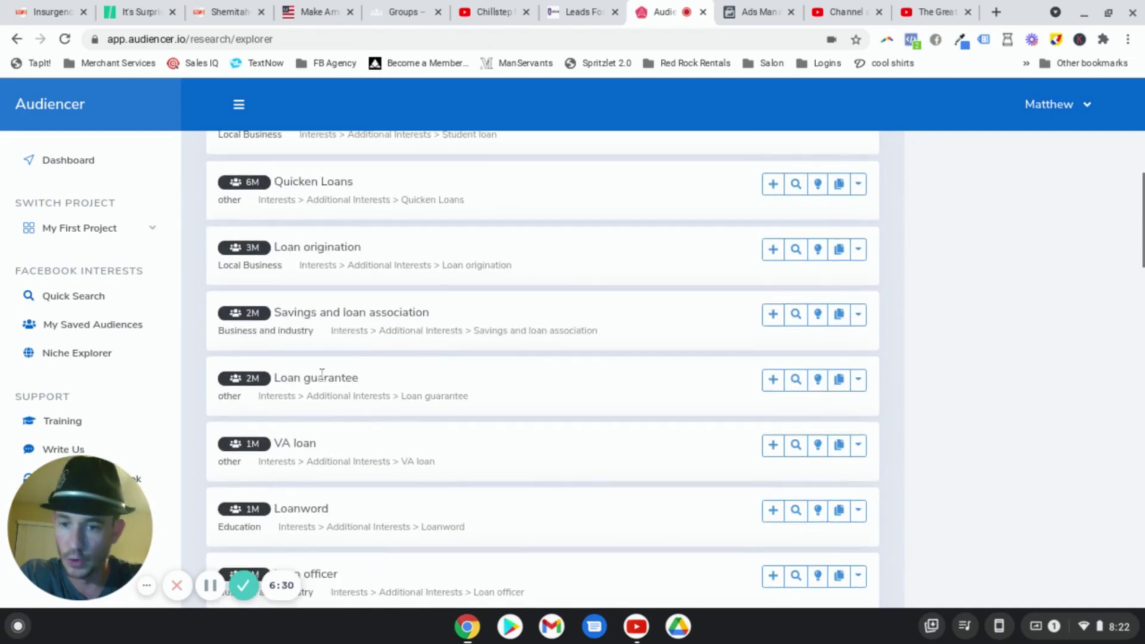
scroll(334, 380, "down", 3)
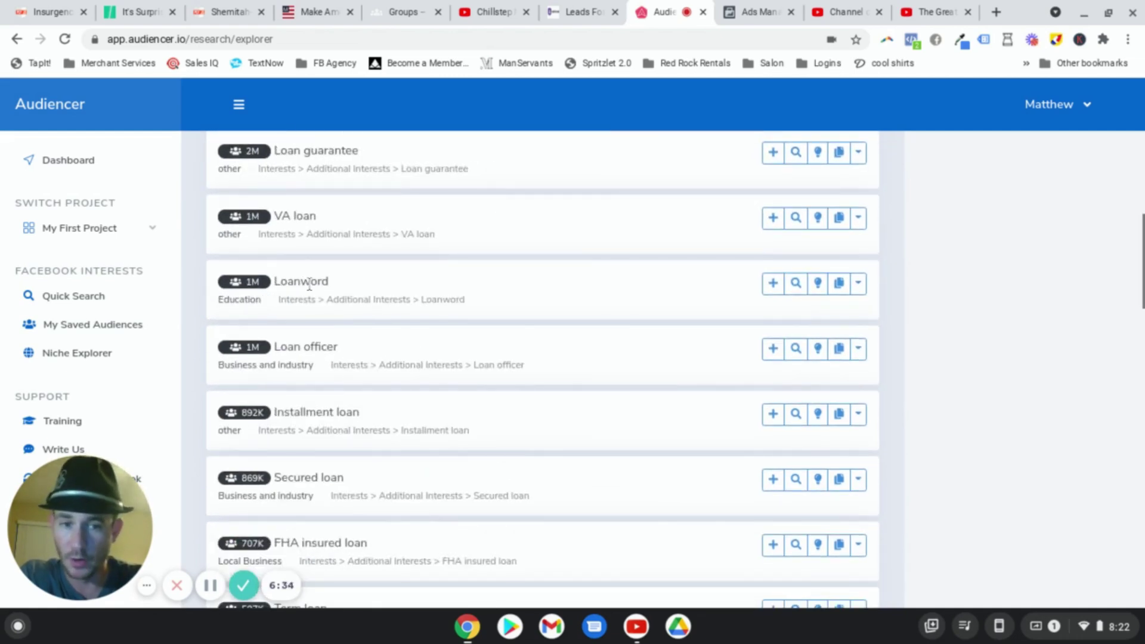
Step: Look up the Loanword interest on Google to read its borrowed-word definition
left_click(859, 286)
left_click(831, 317)
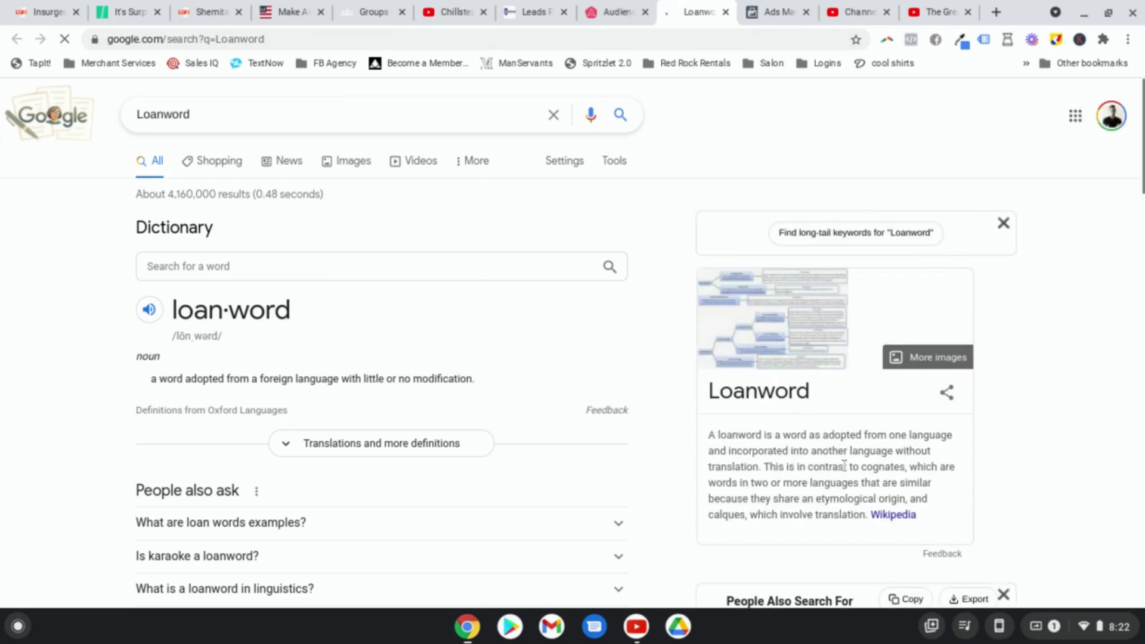
scroll(315, 429, "down", 5)
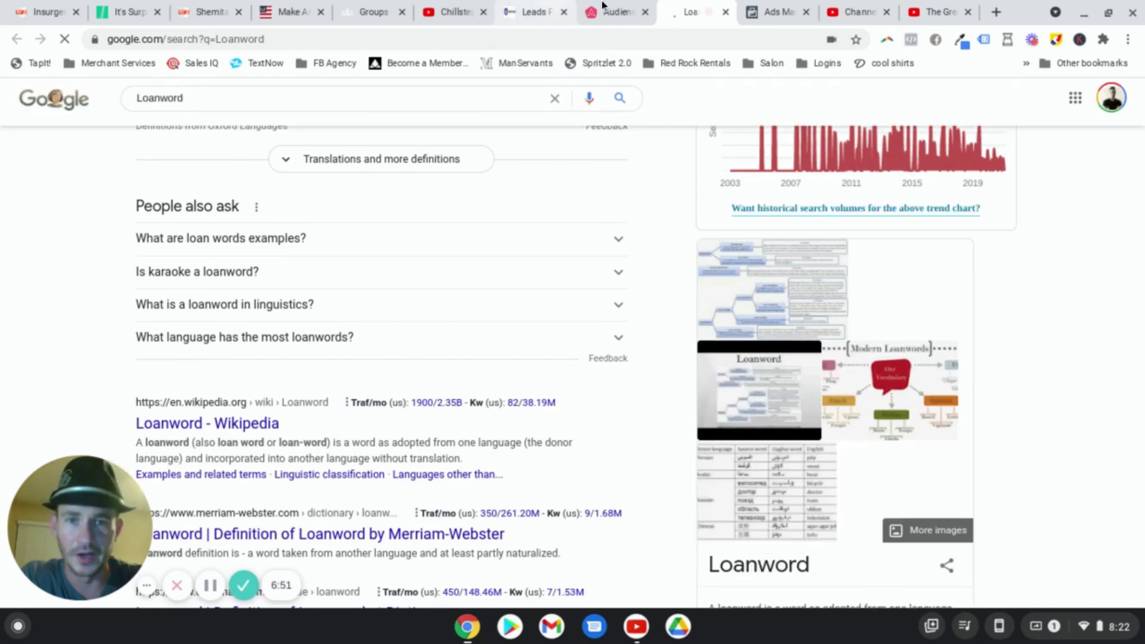
left_click(602, 7)
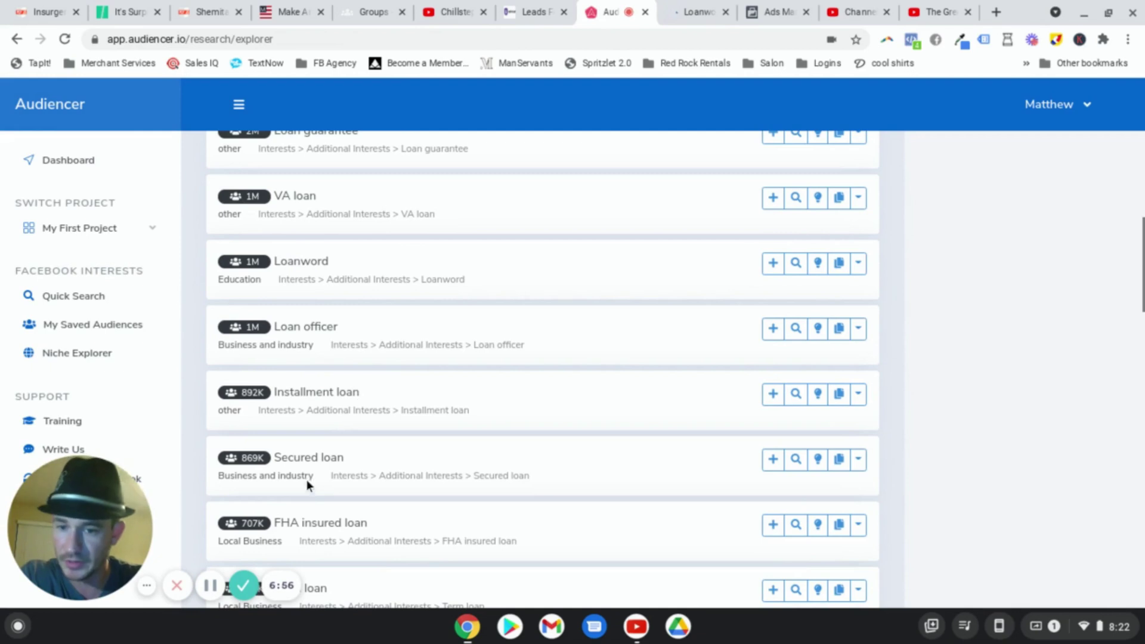
scroll(332, 455, "down", 3)
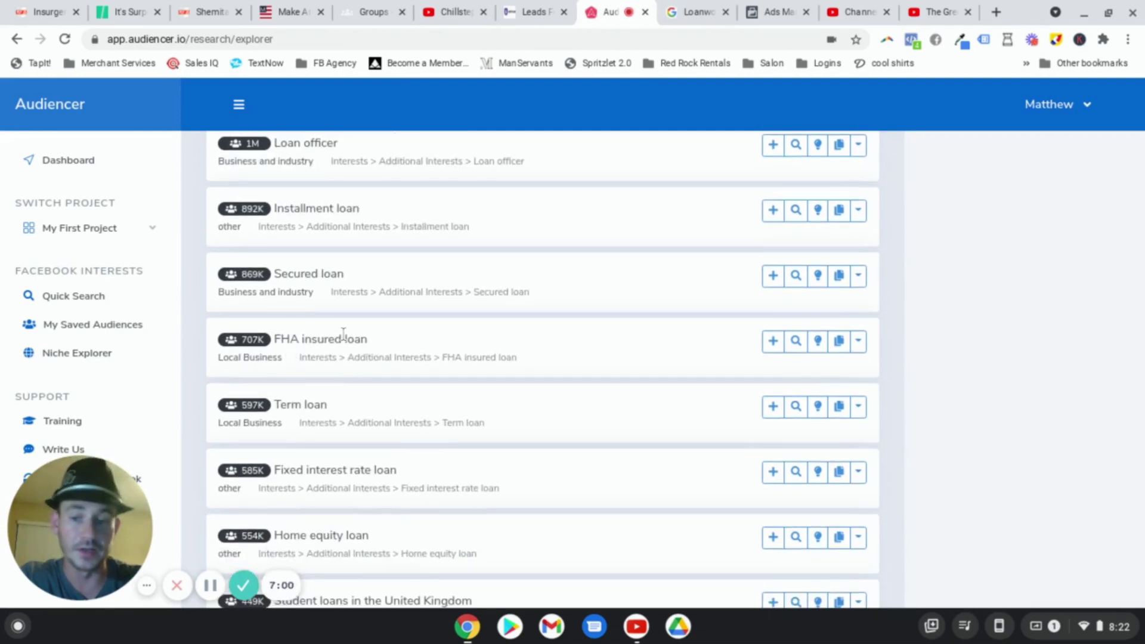
scroll(354, 457, "down", 2)
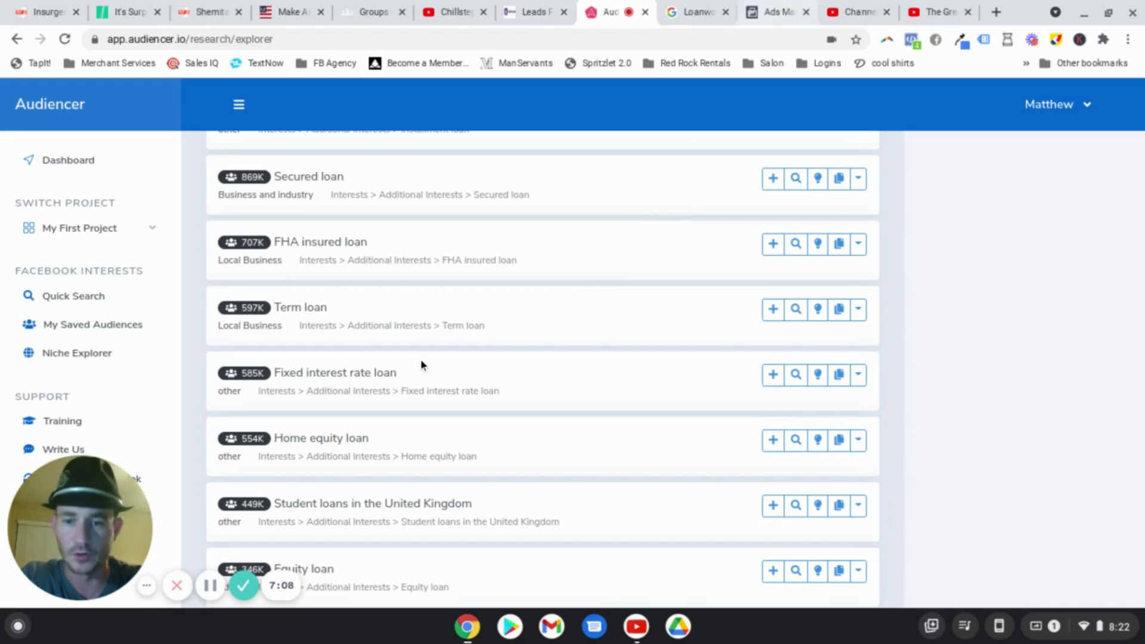
scroll(452, 331, "down", 2)
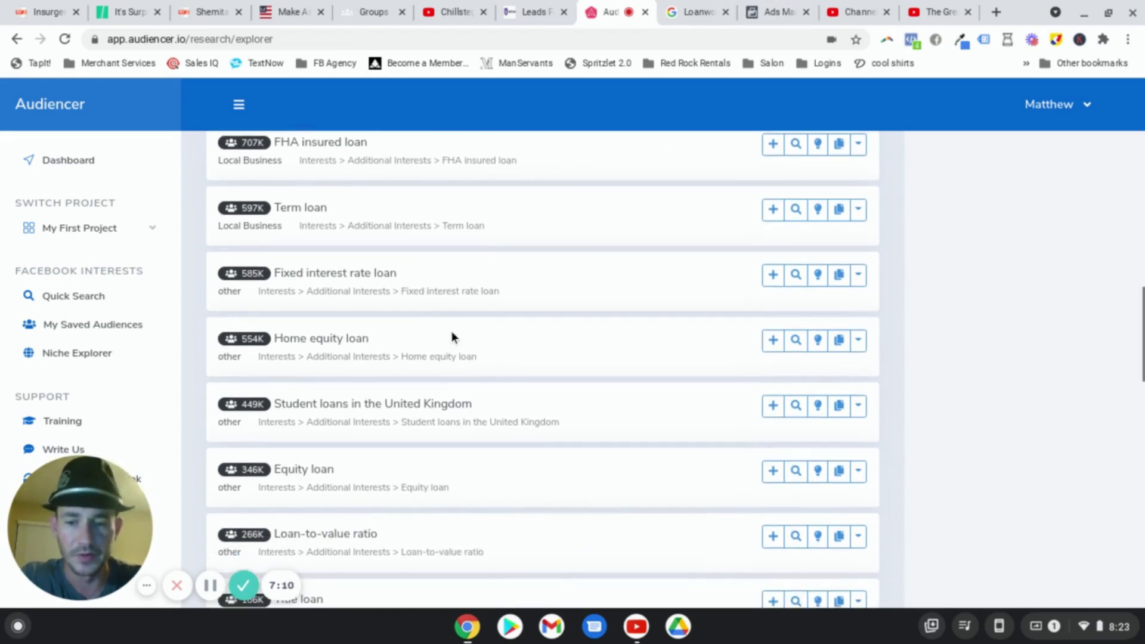
scroll(453, 331, "down", 3)
scroll(453, 328, "down", 3)
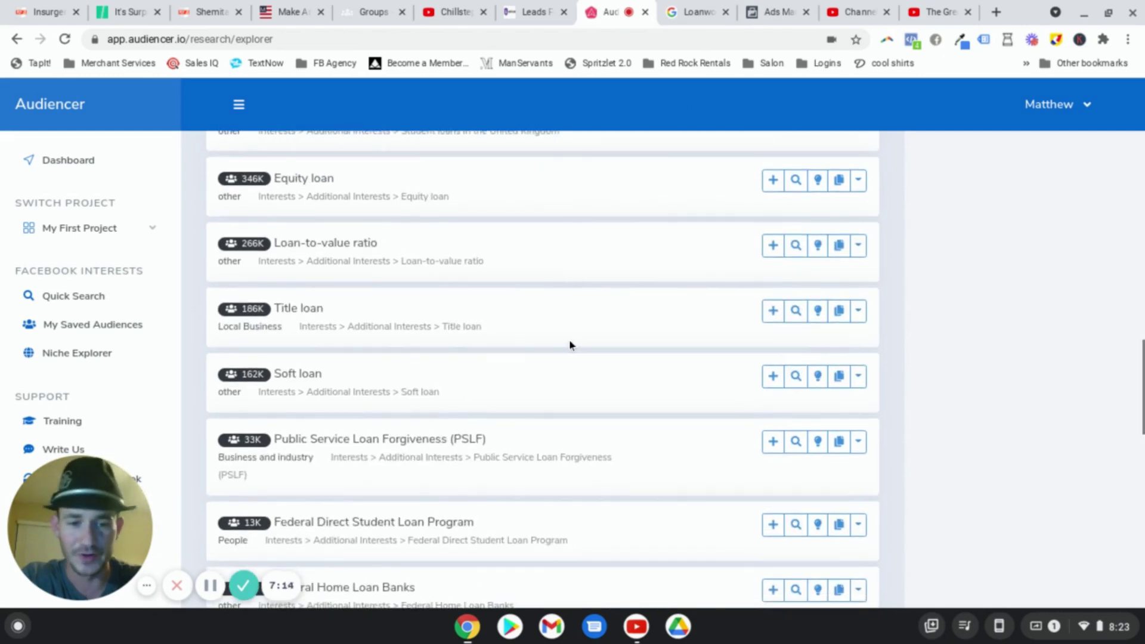
scroll(596, 358, "up", 10)
scroll(674, 390, "down", 1)
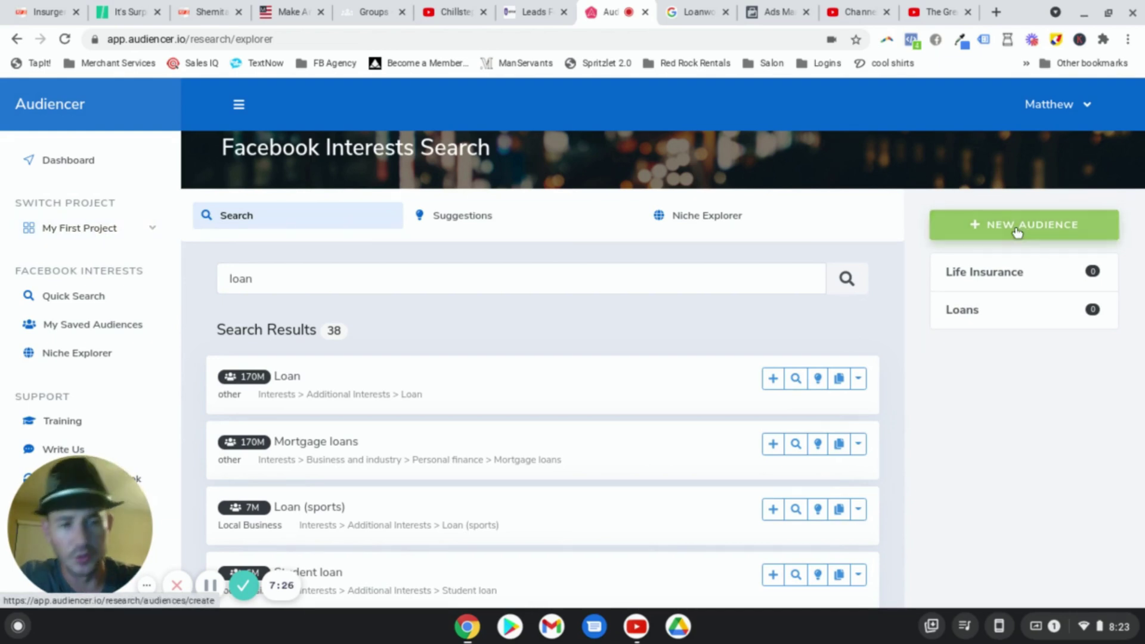
Step: Add the Loan interest from the 'loan' results to the Loans audience
left_click(774, 387)
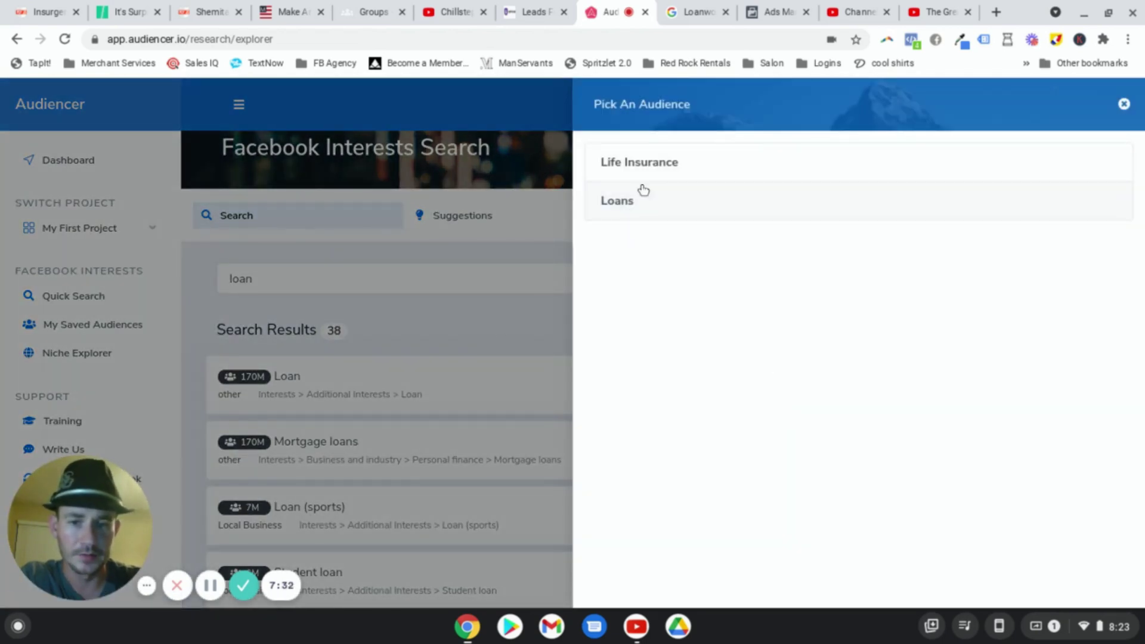
left_click(509, 307)
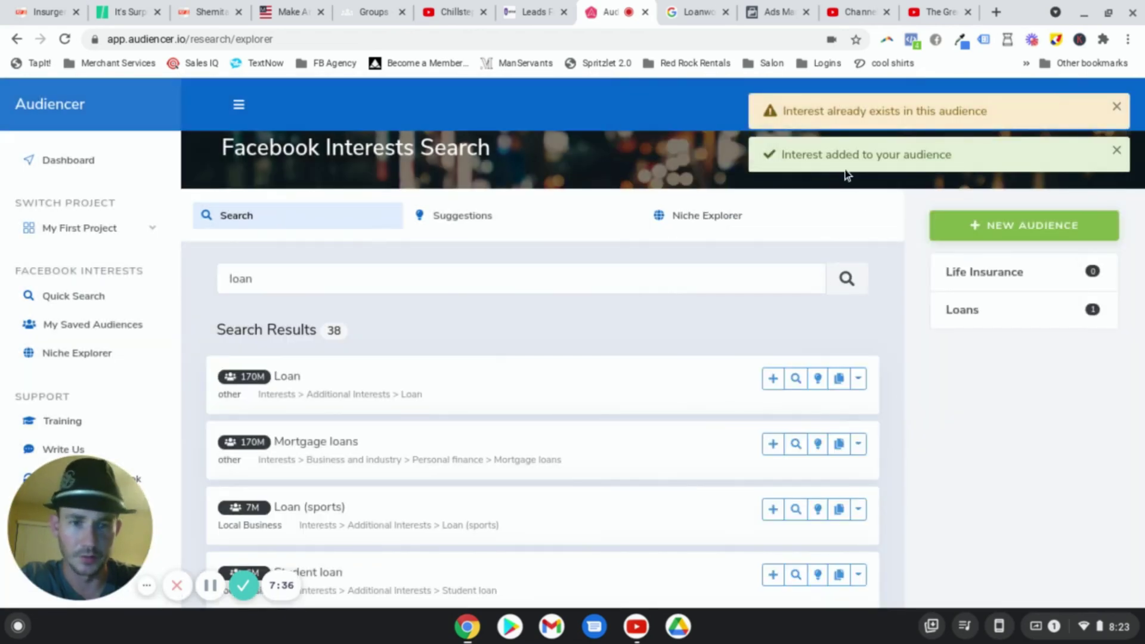